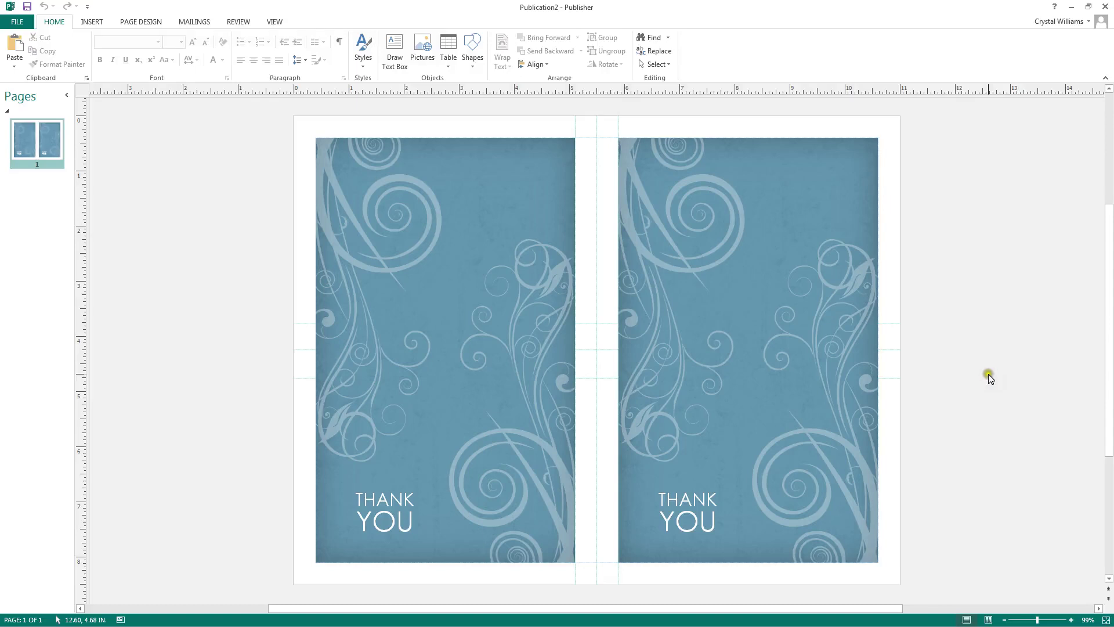
Insert a second page spread with the same swirl background into the card
left_click(967, 370)
left_click(91, 23)
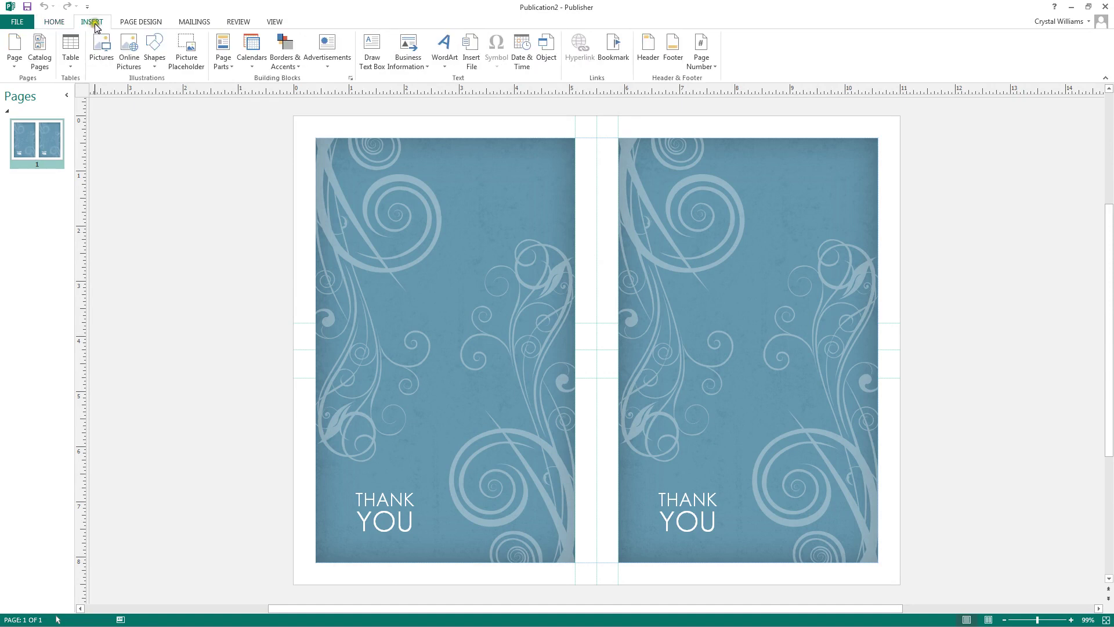
left_click(14, 61)
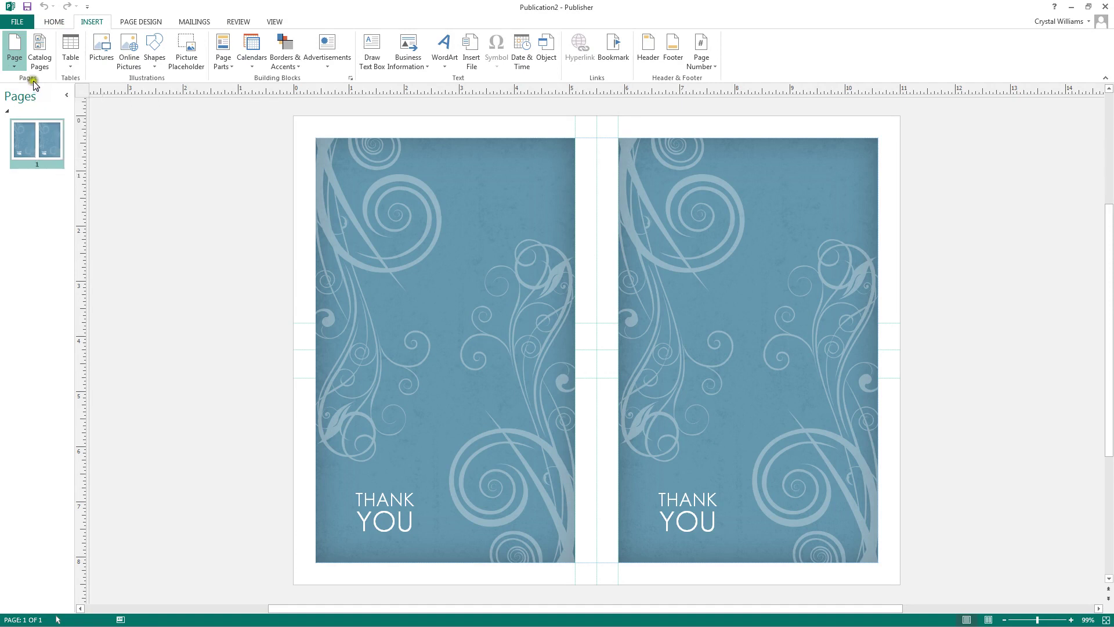
left_click(14, 47)
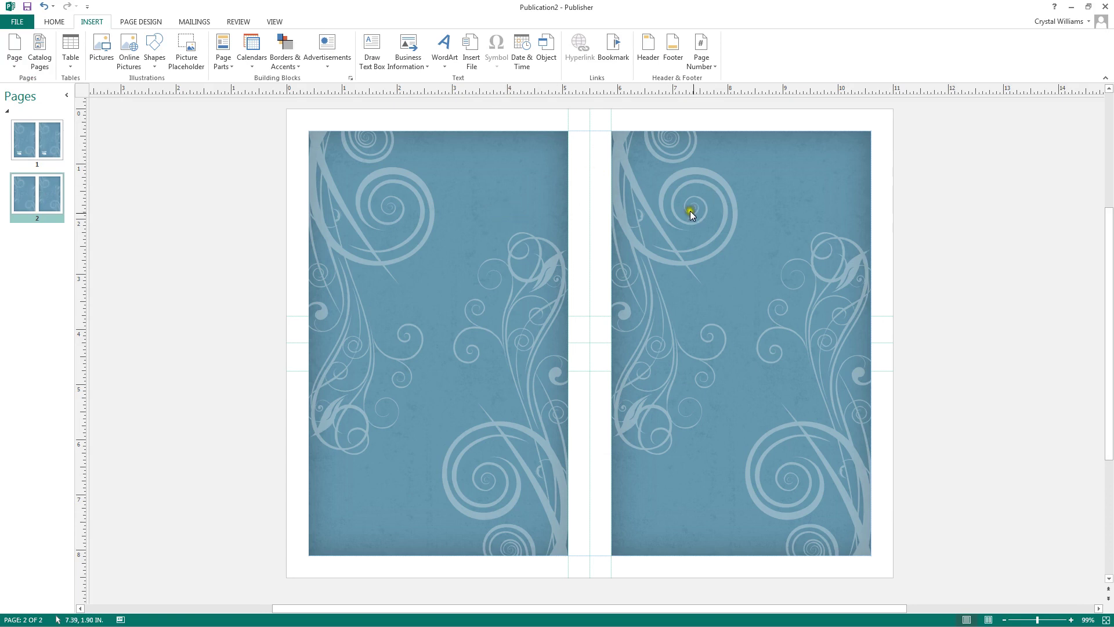
Check the new page 2 in the Pages pane, then return to page 1
left_click(35, 135)
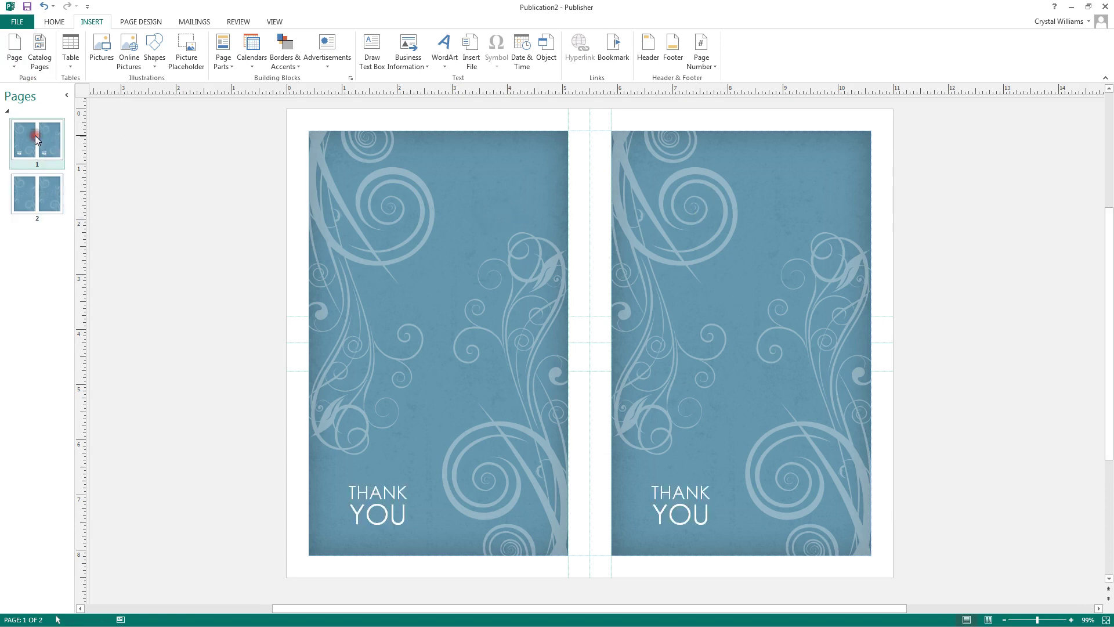
left_click(31, 191)
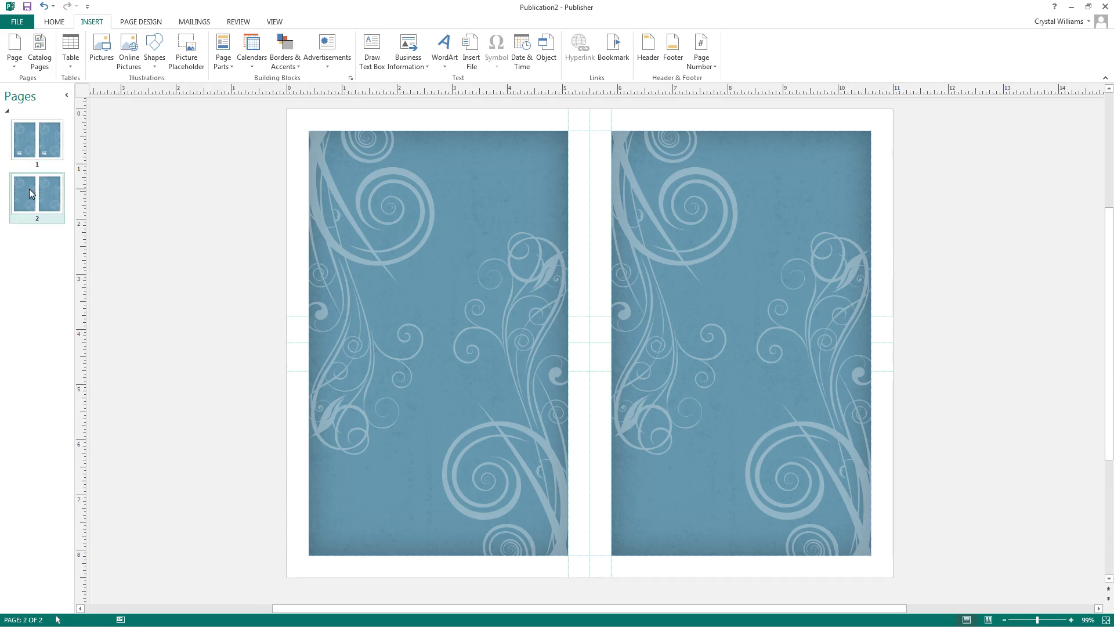
left_click(33, 152)
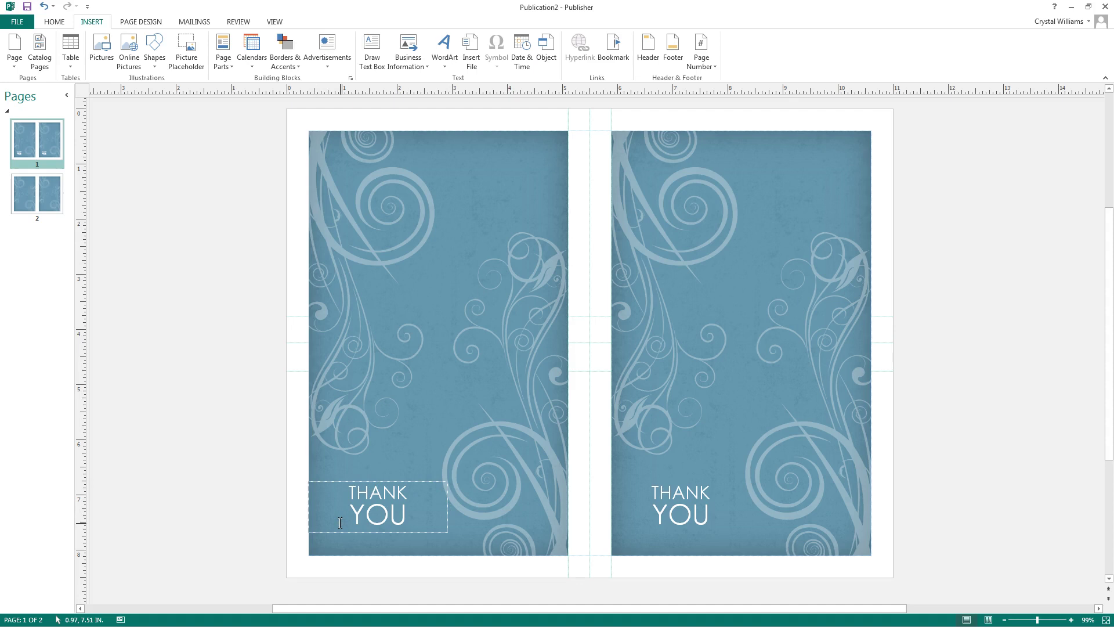
Replace YOU with EVERYONE in the left panel's THANK YOU heading
left_click(410, 515)
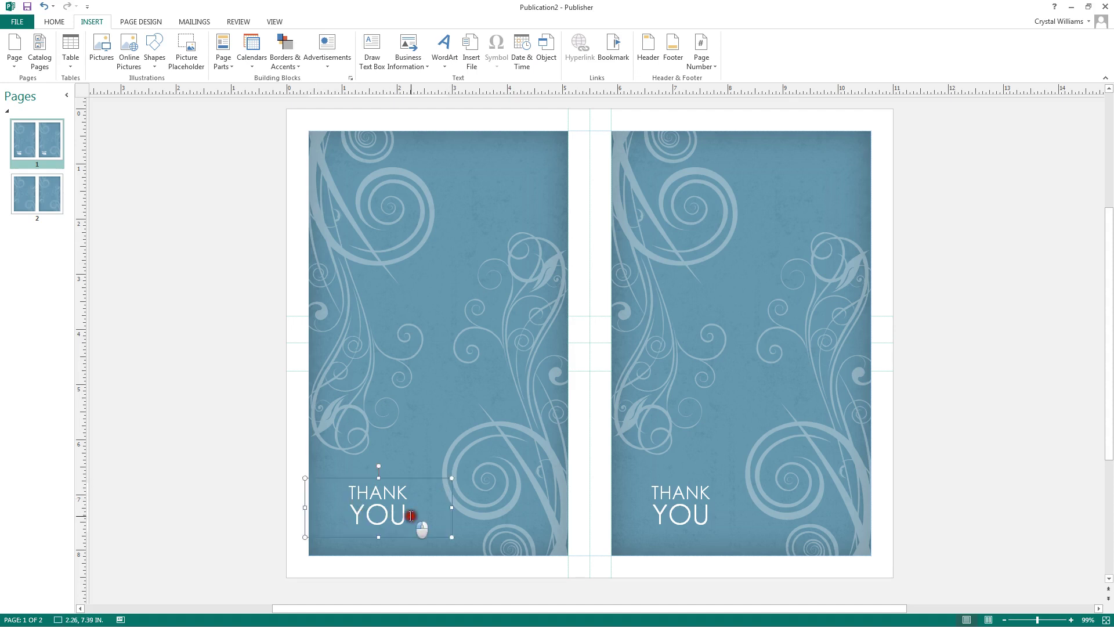
left_click(425, 520)
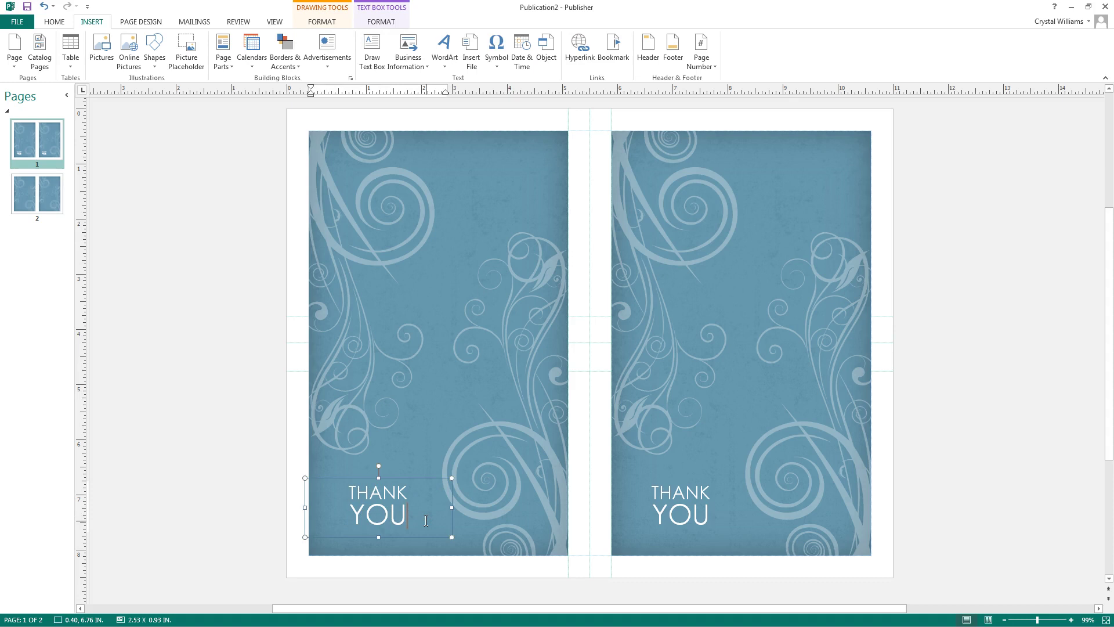
key("BackSpace")
key("BackSpace")
key("BackSpace")
type("EVER")
type("YONE")
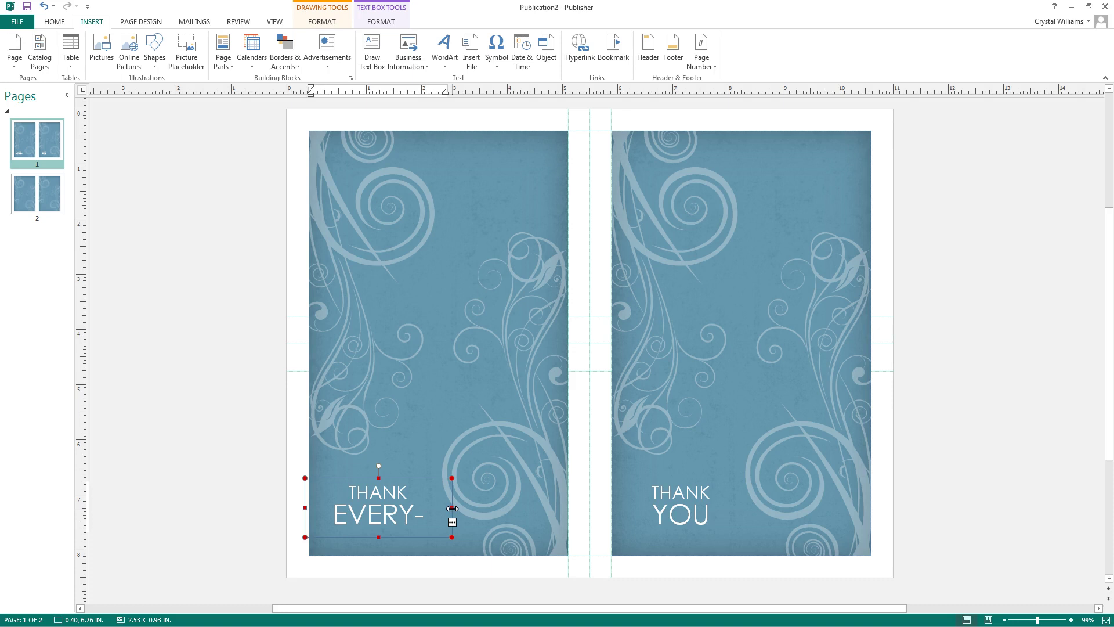
Widen the left heading's box, add 'S TO' after THANK and '!' after EVERYONE
left_click_drag(452, 508, 451, 507)
left_click_drag(451, 507, 452, 507)
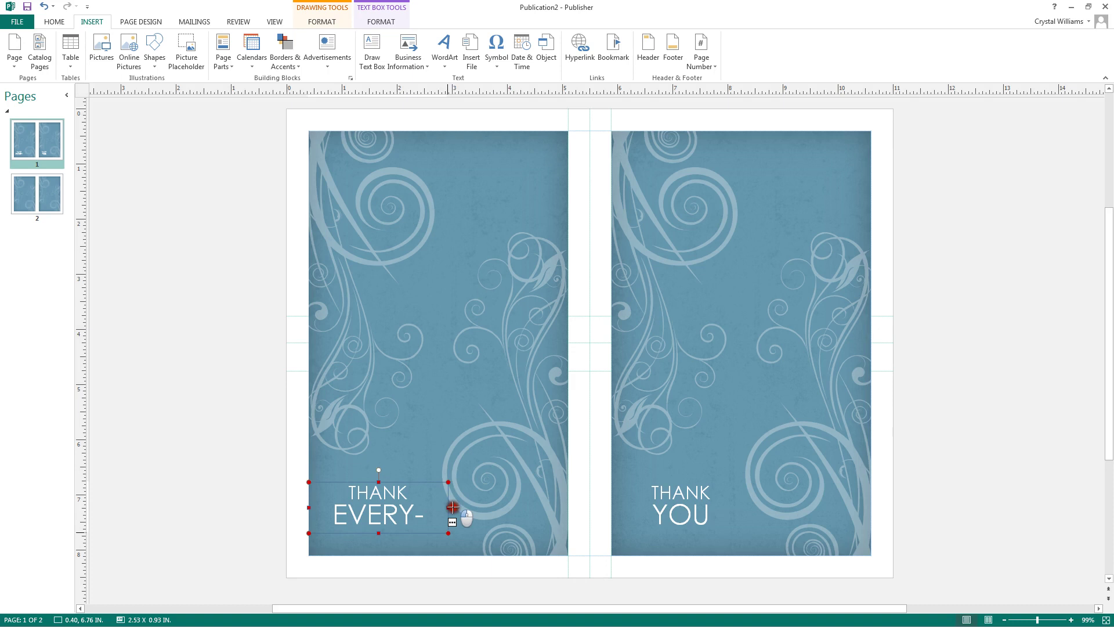
left_click_drag(452, 507, 502, 507)
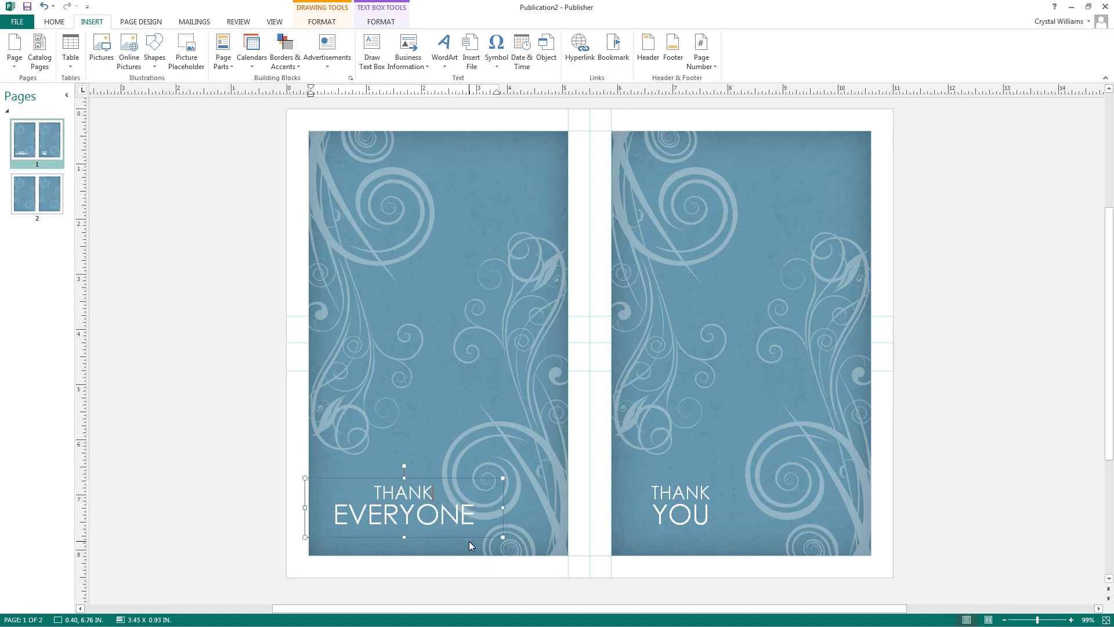
type("s to")
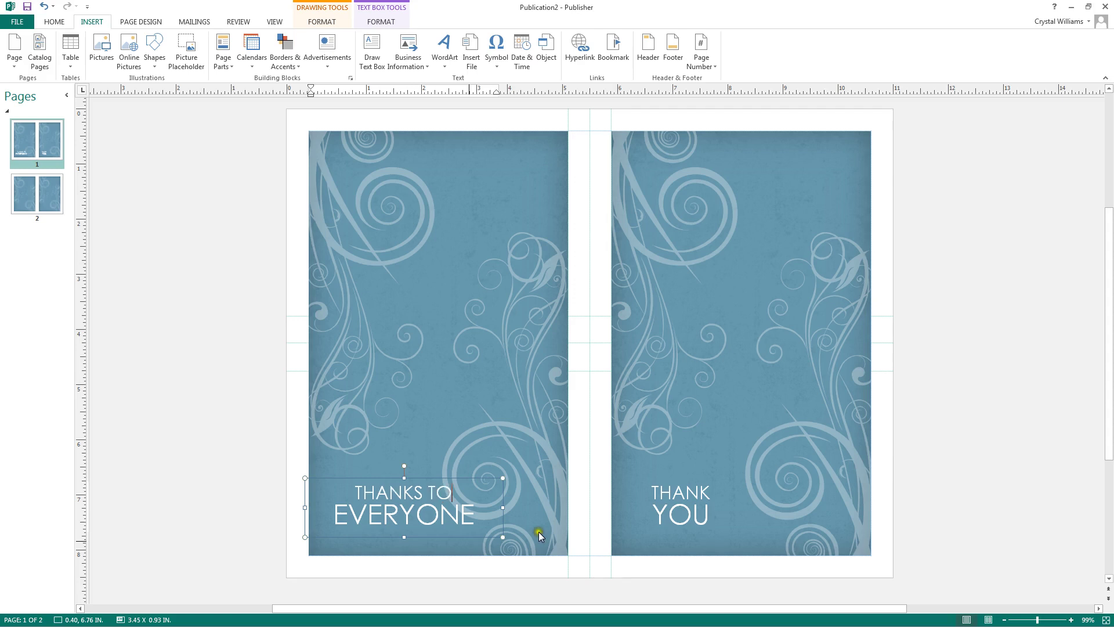
left_click(477, 511)
type("!")
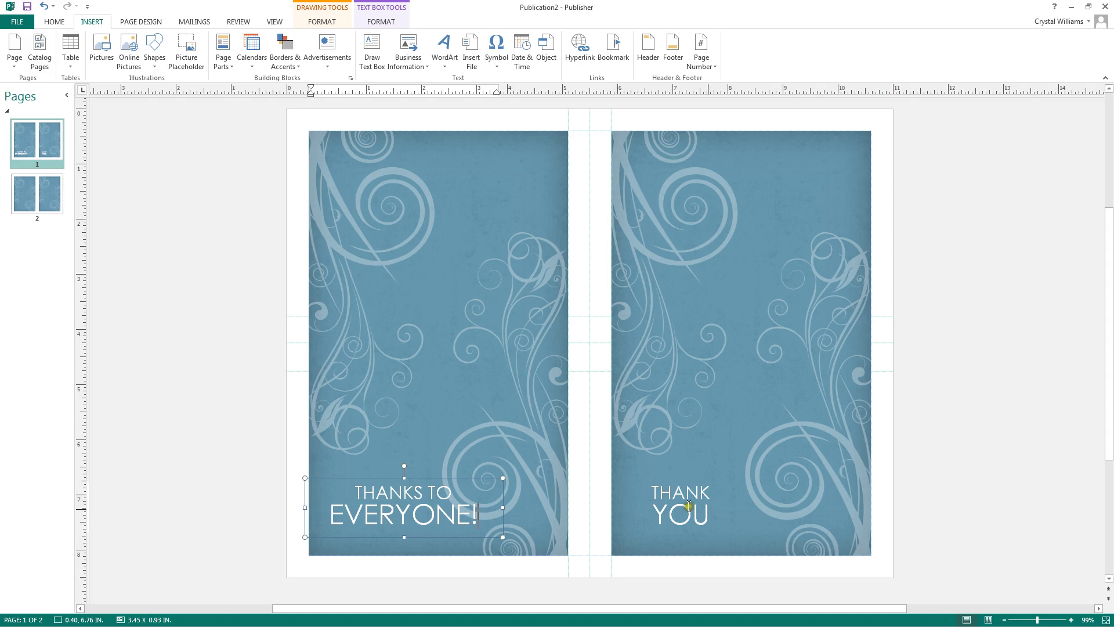
Change the right heading to THANKS TO EVERYONE!, widen its box and tilt it clockwise
left_click(716, 506)
left_click(713, 493)
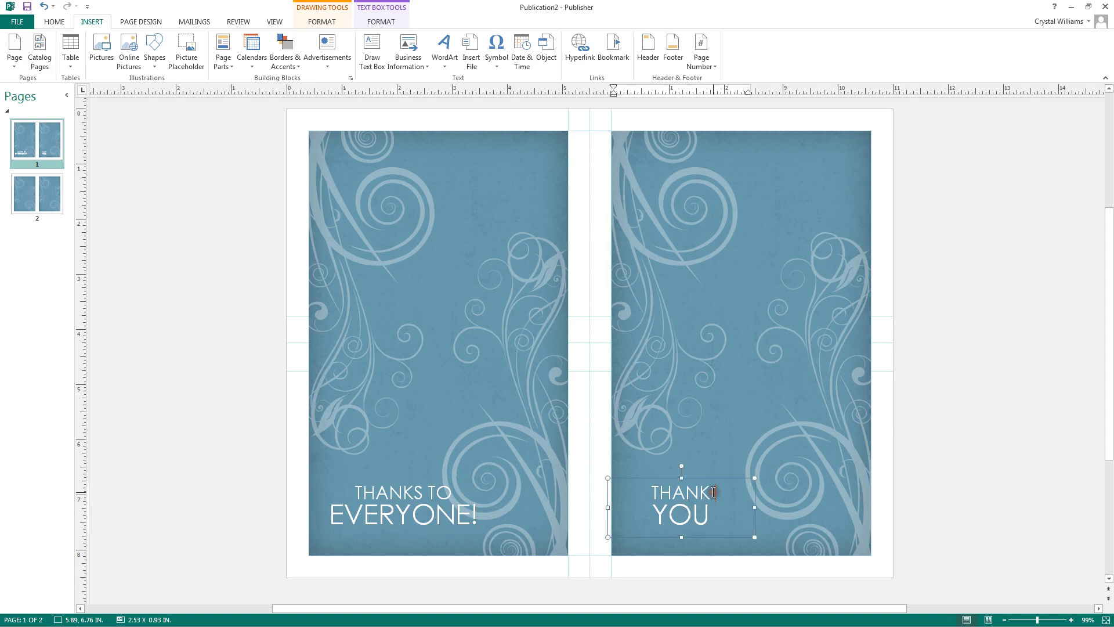
type("S TO")
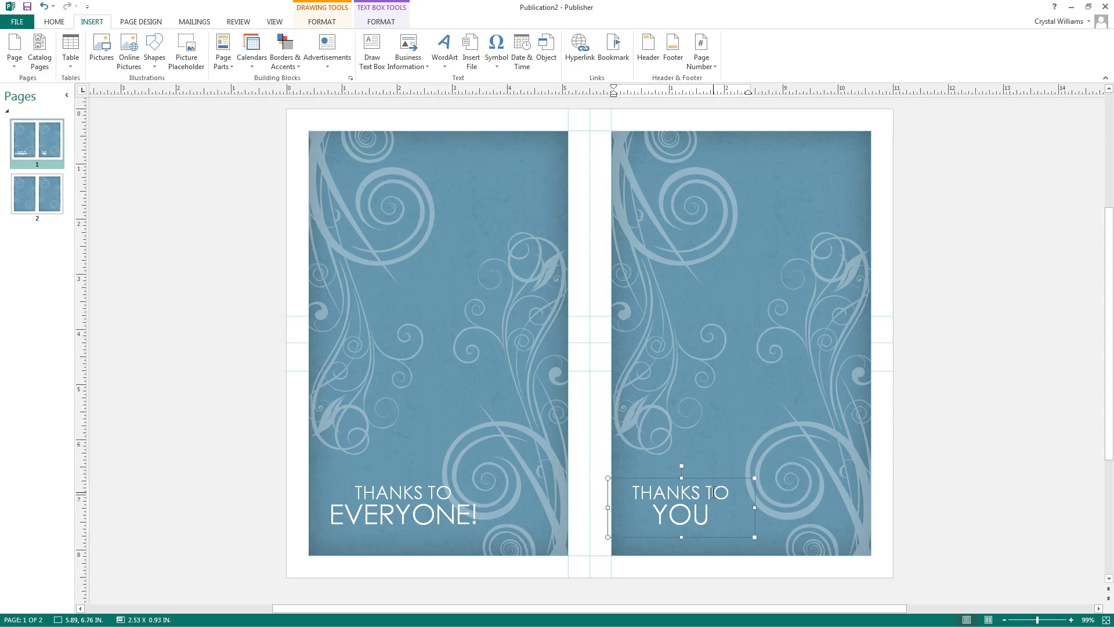
key("BackSpace")
key("BackSpace")
key("BackSpace")
type("EVERYONE")
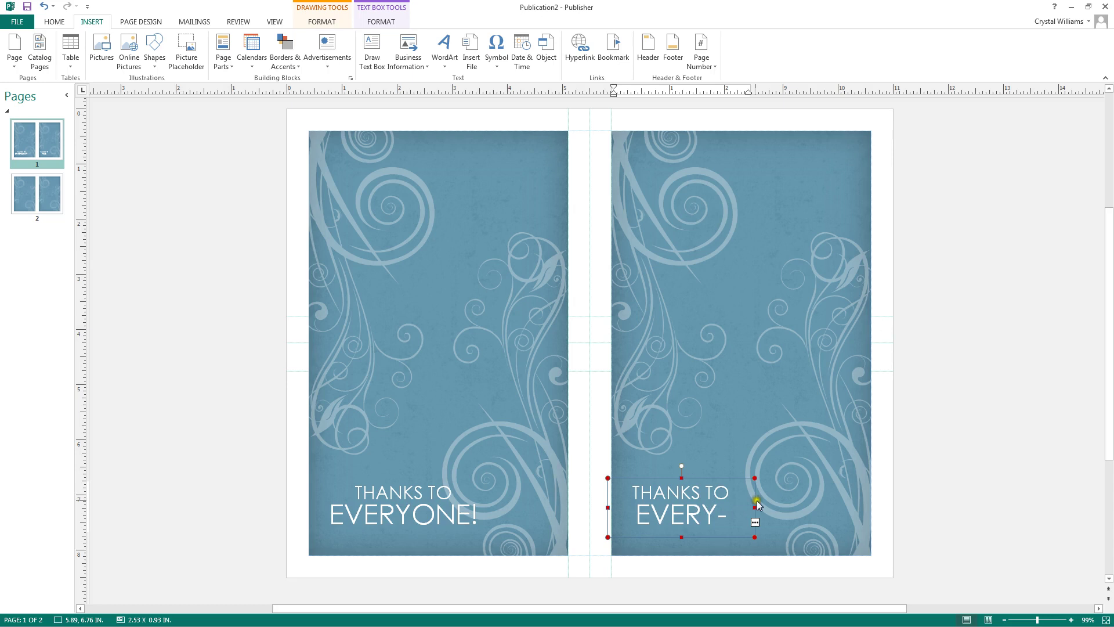
left_click_drag(754, 508, 828, 506)
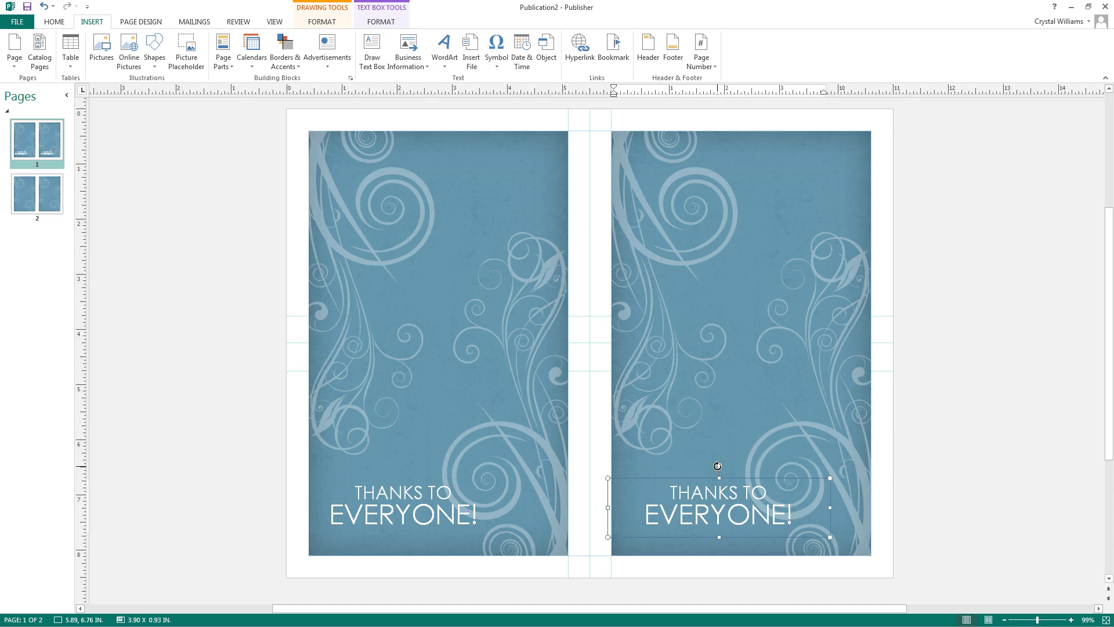
left_click_drag(714, 465, 734, 465)
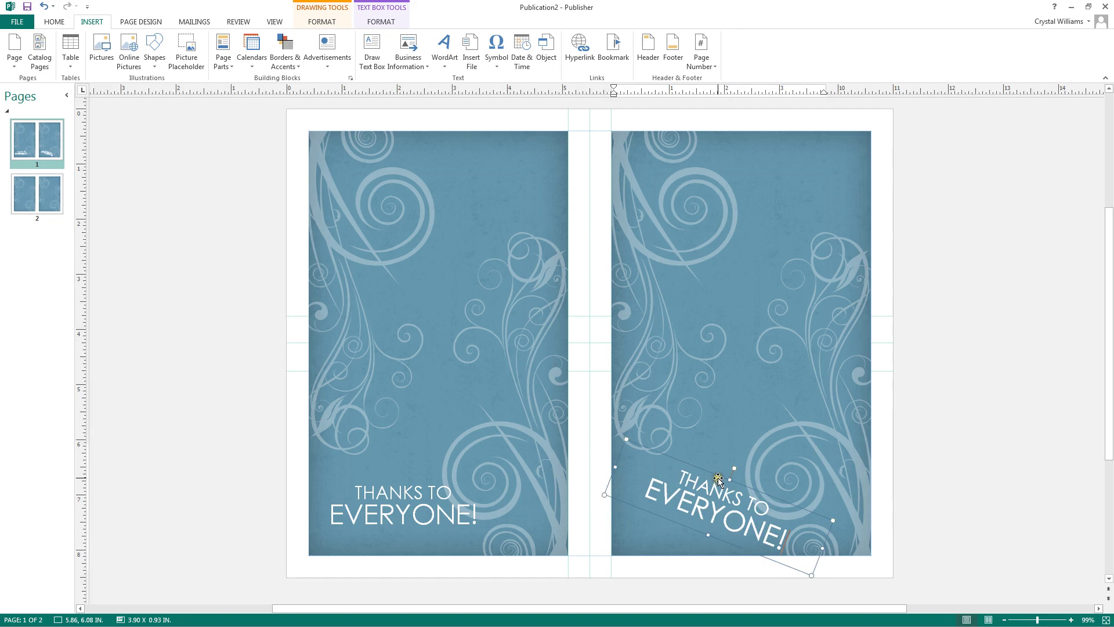
Move the tilted right heading up to the right panel's top-right corner
mouse_move(718, 479)
left_mouse_down()
mouse_move(721, 405)
mouse_move(718, 477)
left_mouse_up()
left_click(715, 475)
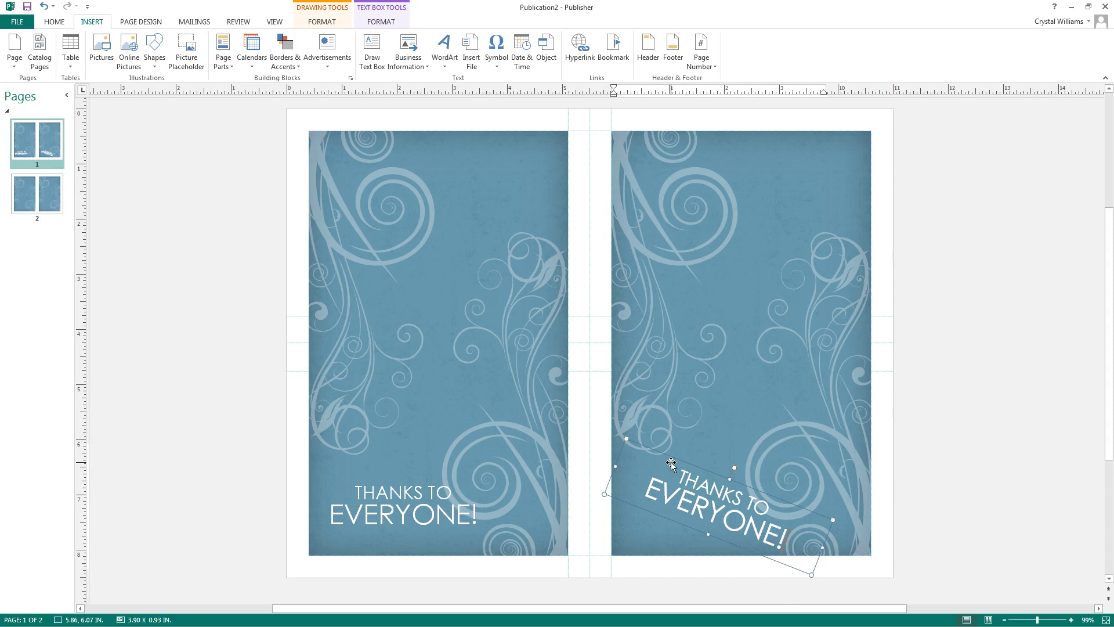
left_click_drag(688, 442, 750, 135)
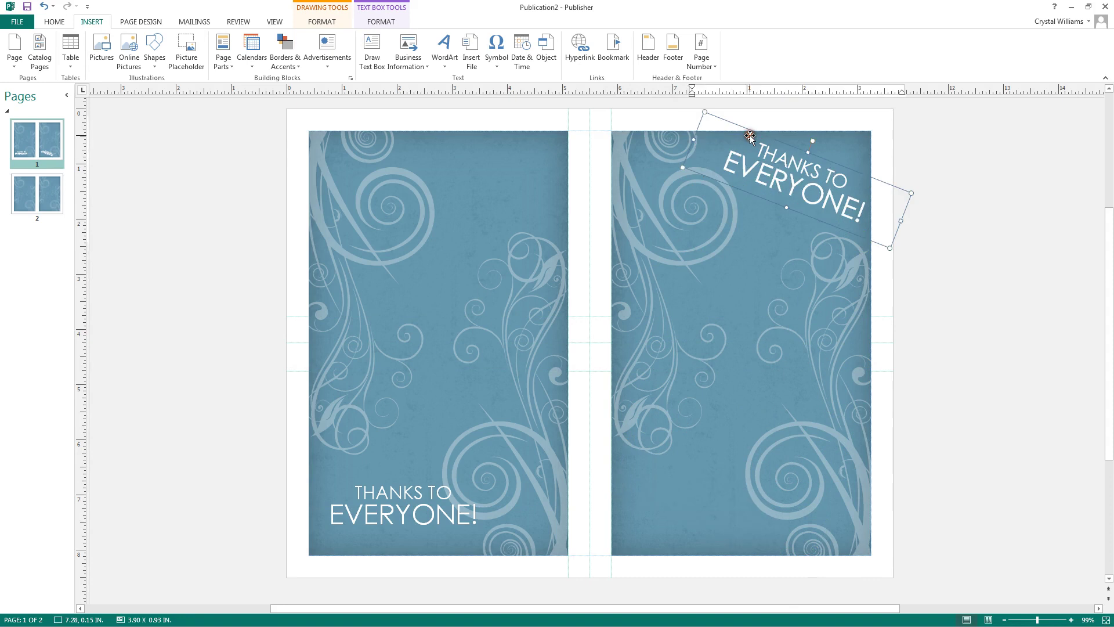
Tilt the left heading clockwise and move it to the left panel's top-right
left_click(409, 486)
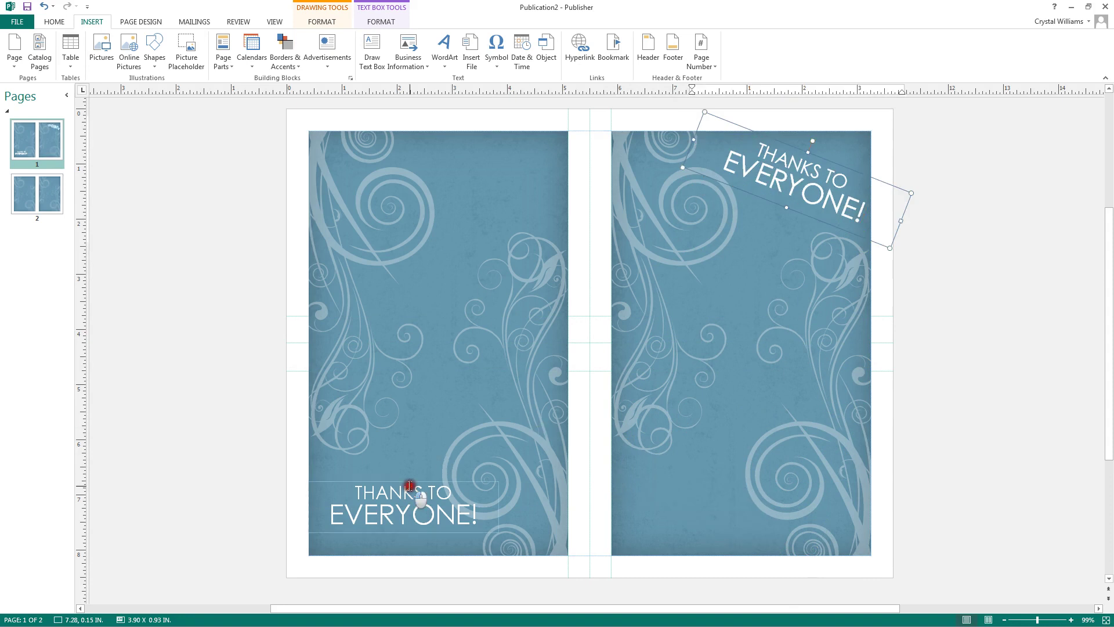
left_click_drag(404, 464, 429, 464)
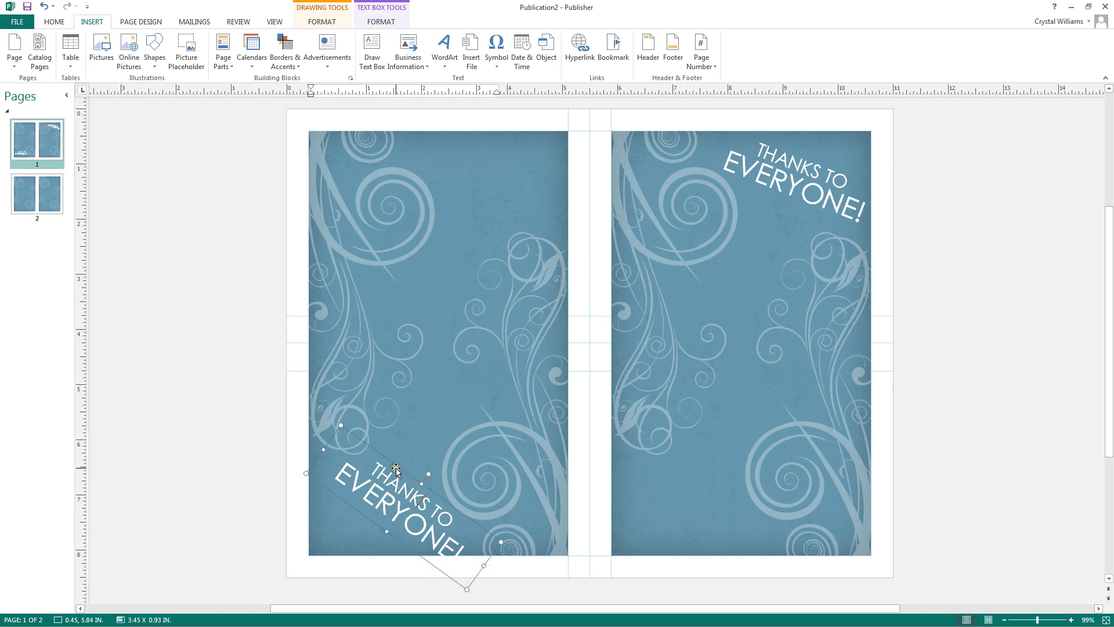
left_click_drag(396, 469, 515, 150)
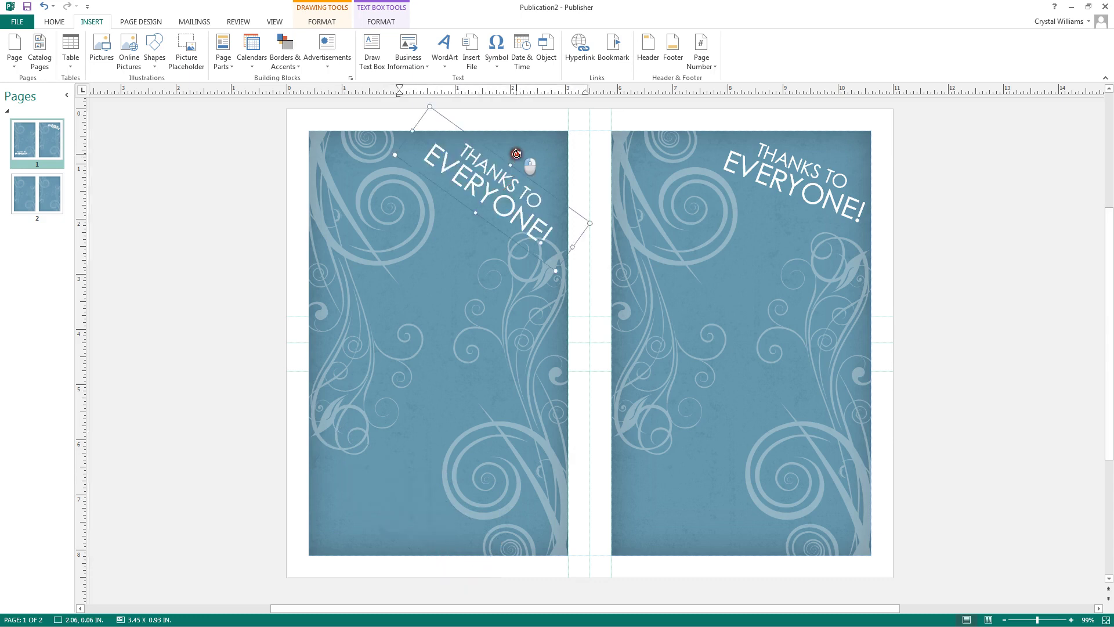
Nudge the tilted left heading slightly higher, then reselect it after reviewing
left_click(517, 153)
key("ctrl+a")
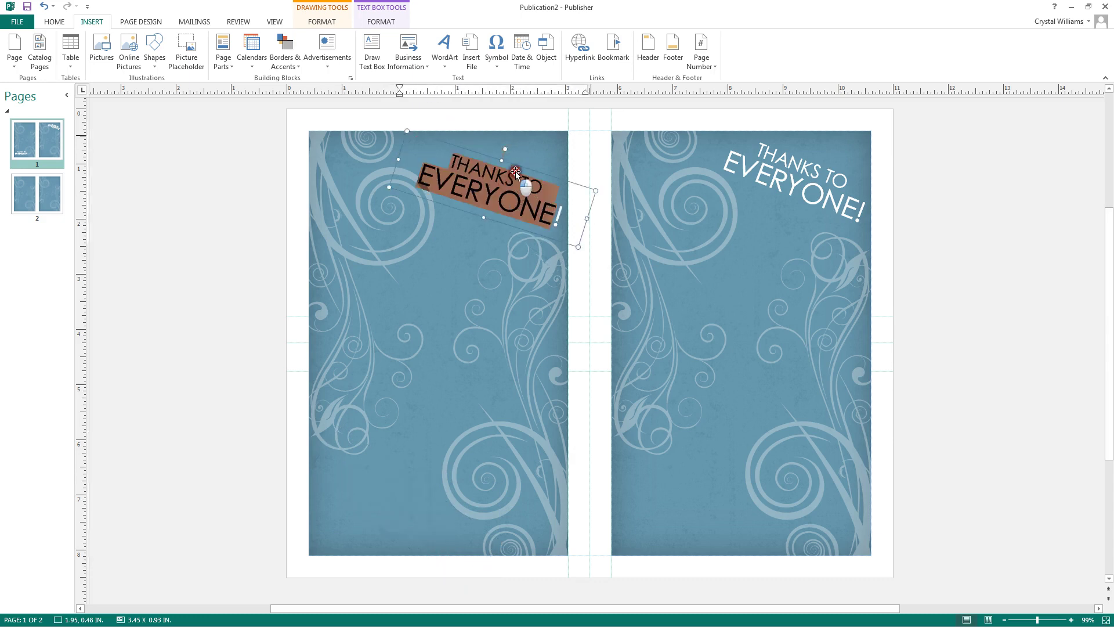
left_click(541, 179)
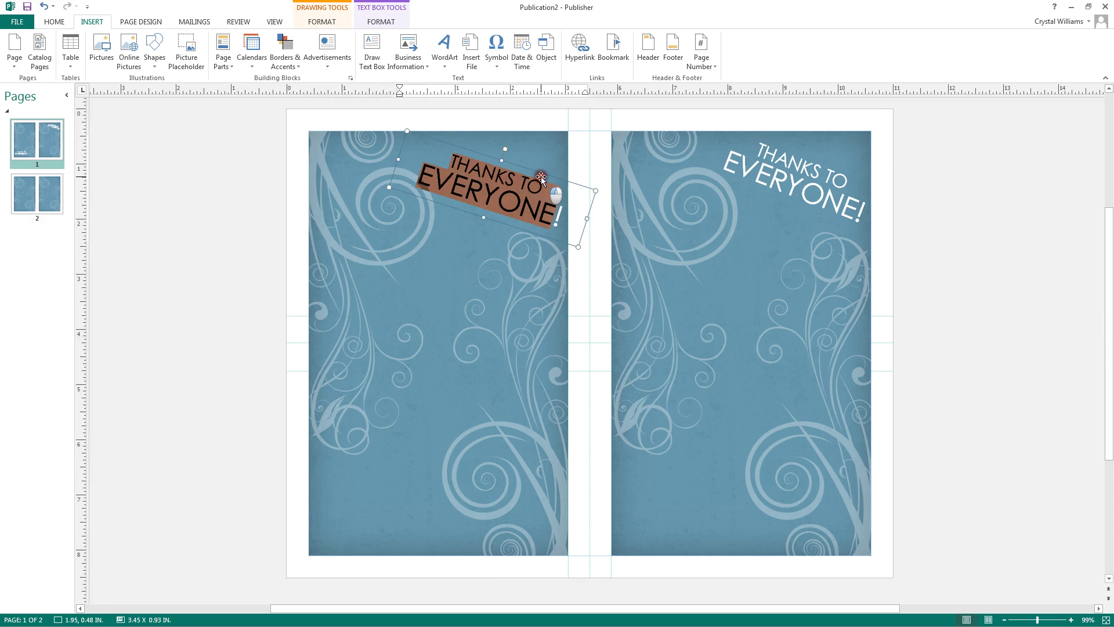
left_click_drag(541, 179, 540, 168)
left_click(440, 280)
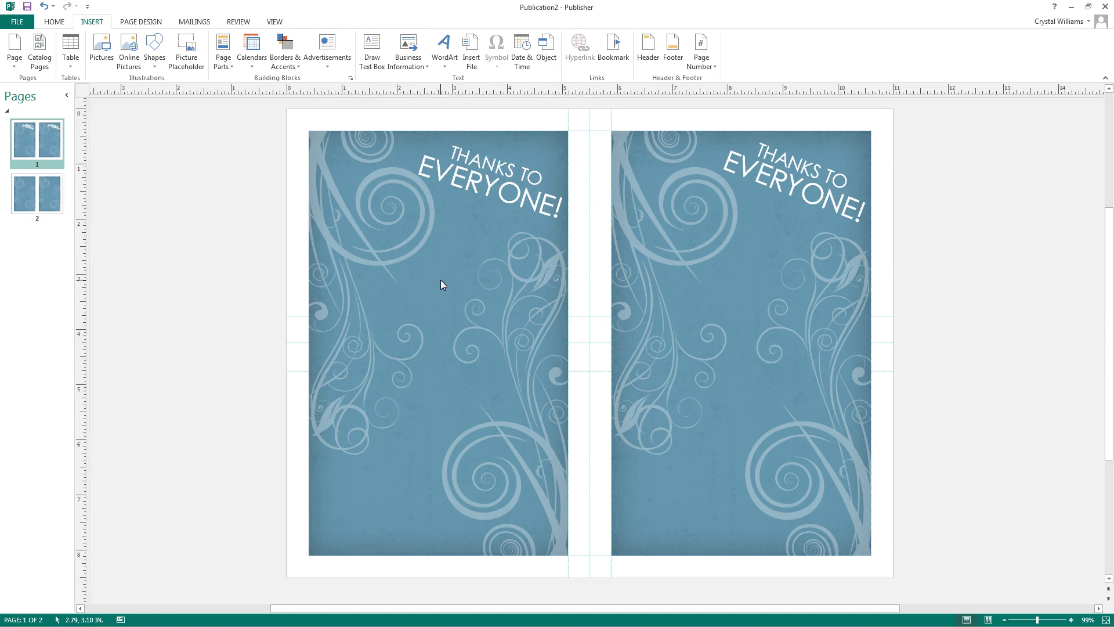
left_click(505, 160)
Fine-tune the left heading, shifting it up-right and then one nudge left
left_click_drag(510, 158, 518, 148)
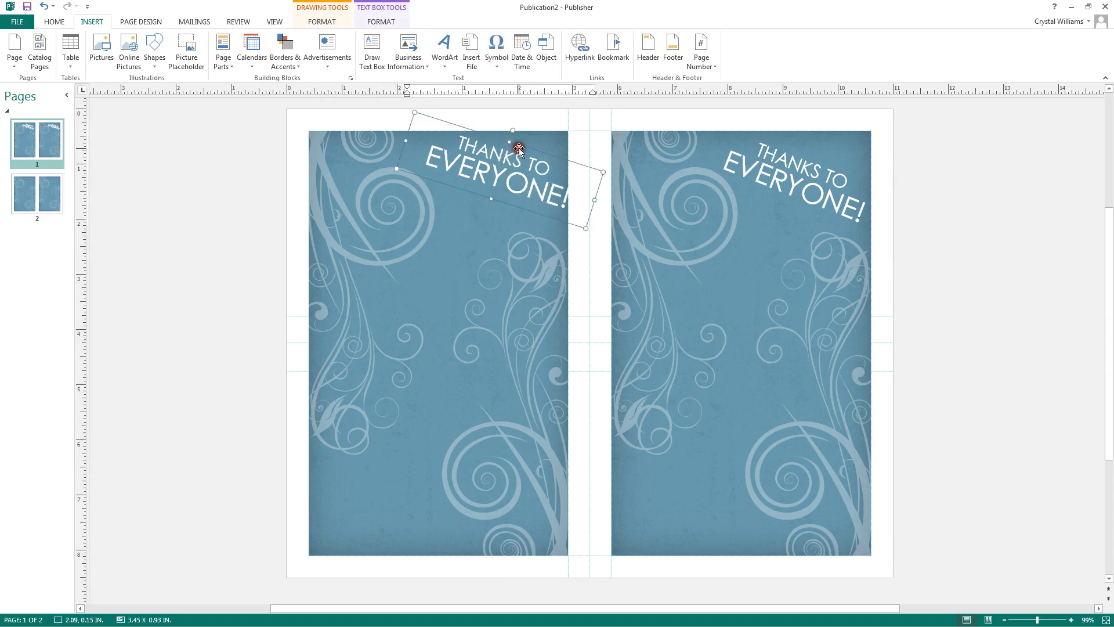
left_click(483, 249)
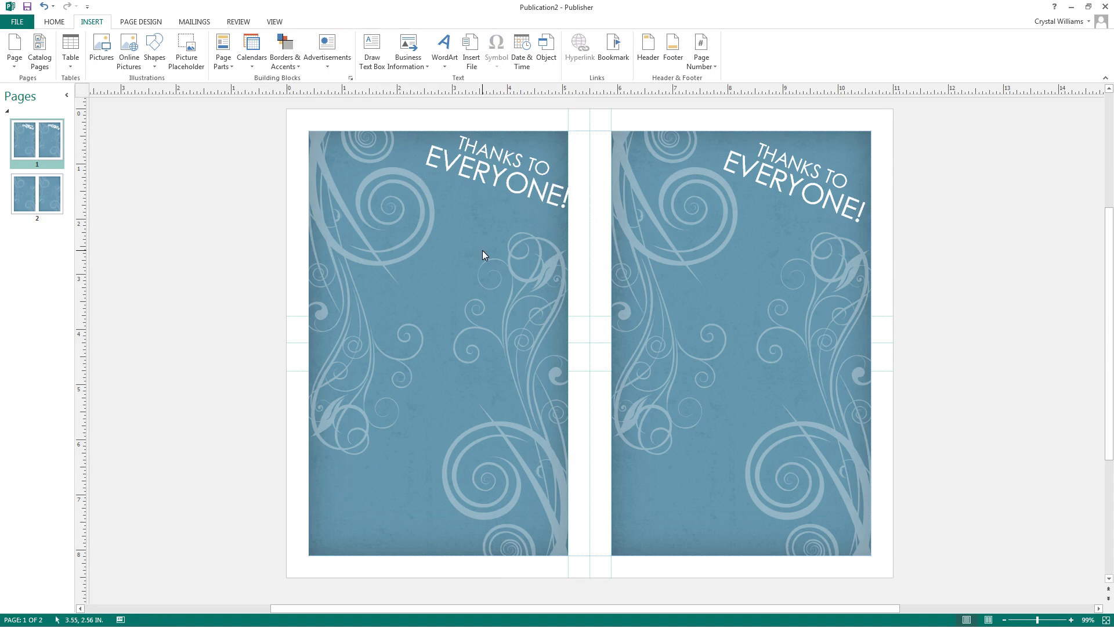
left_click(513, 147)
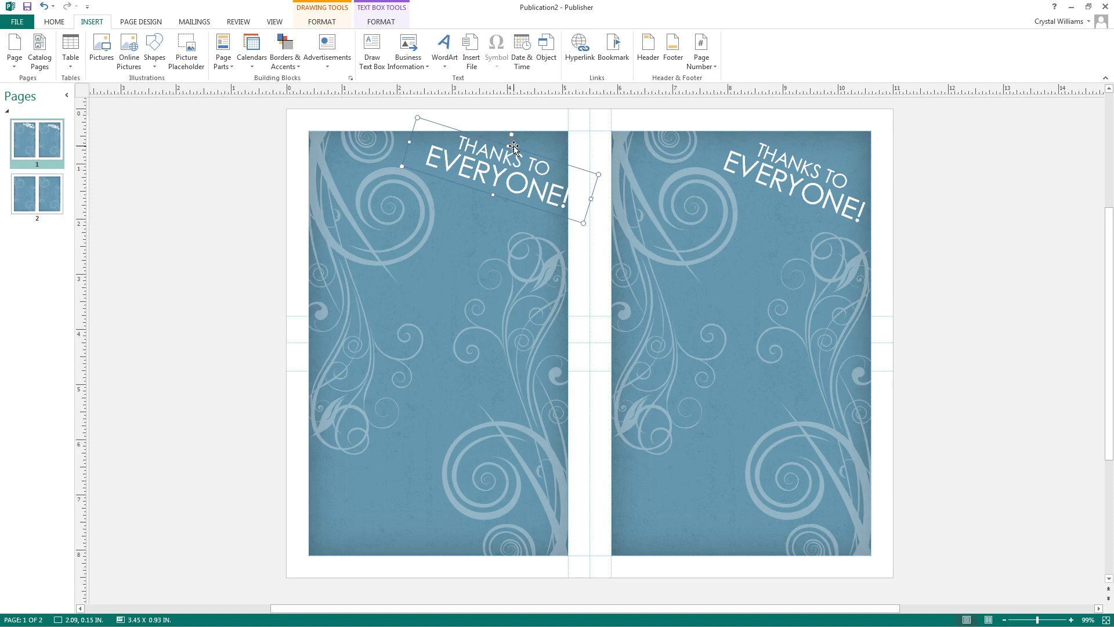
key("Left")
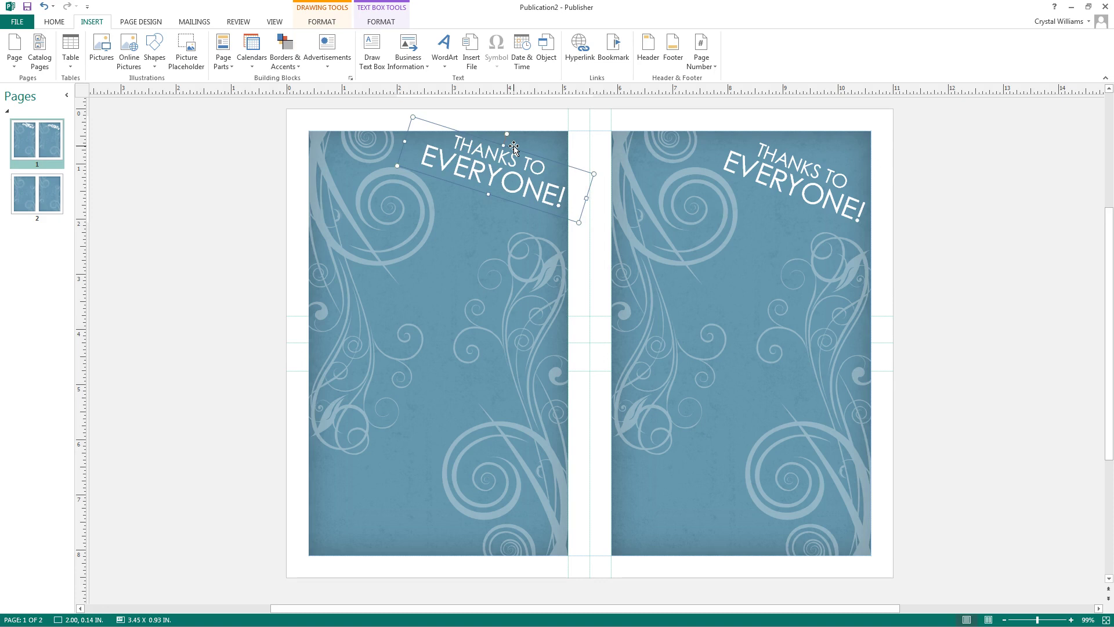
left_click(481, 232)
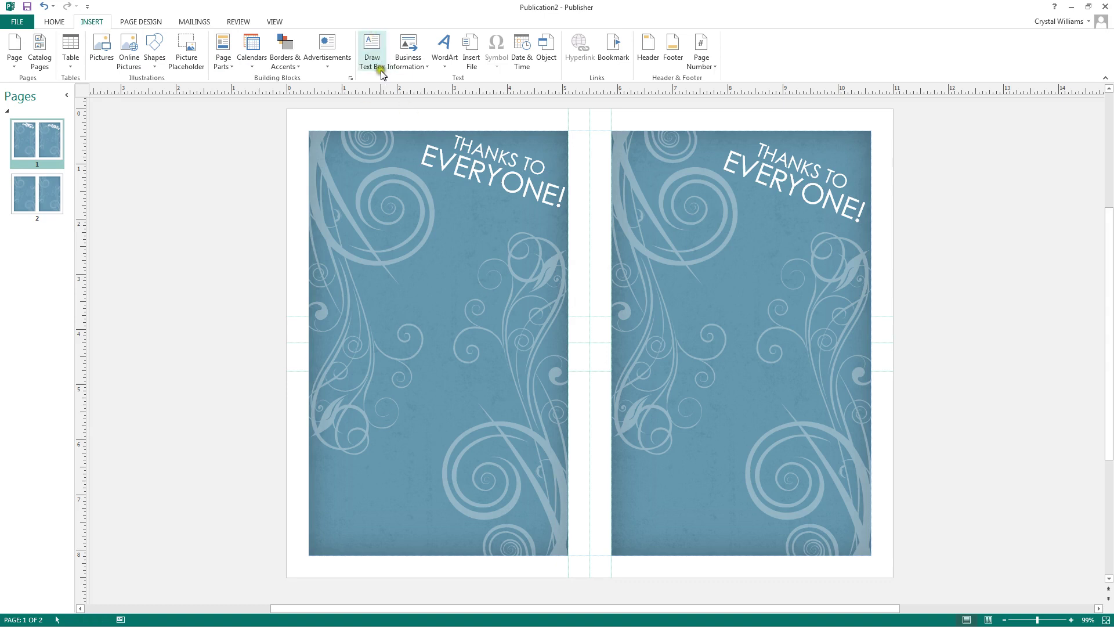
Draw a text box near the left panel's bottom-left containing Hurray!
left_click(372, 47)
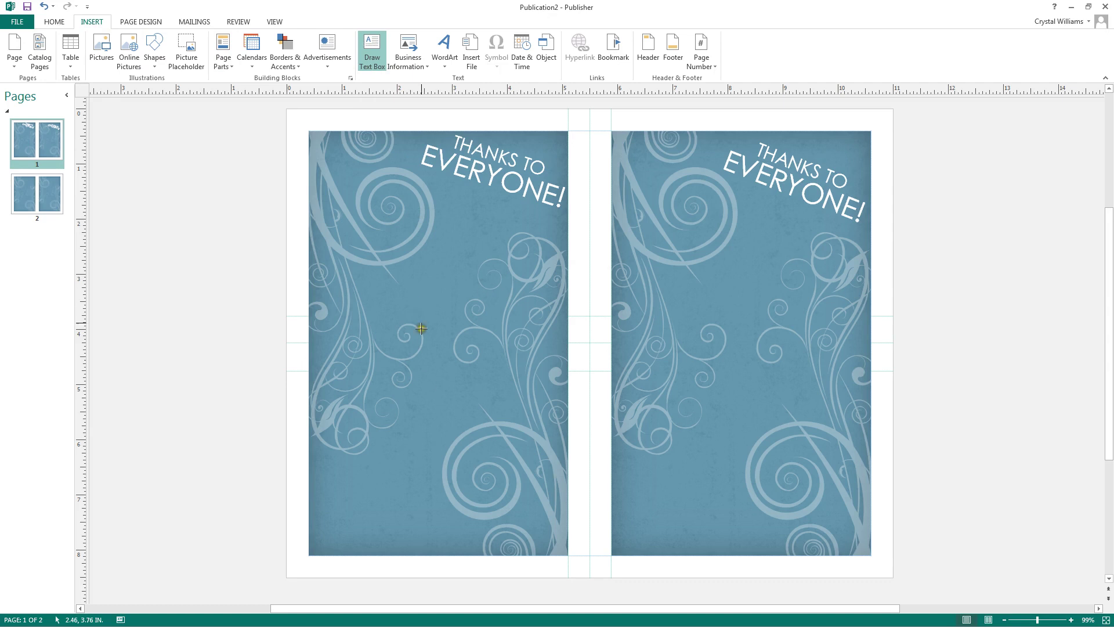
mouse_move(327, 469)
left_mouse_down()
mouse_move(427, 485)
mouse_move(440, 522)
left_mouse_up()
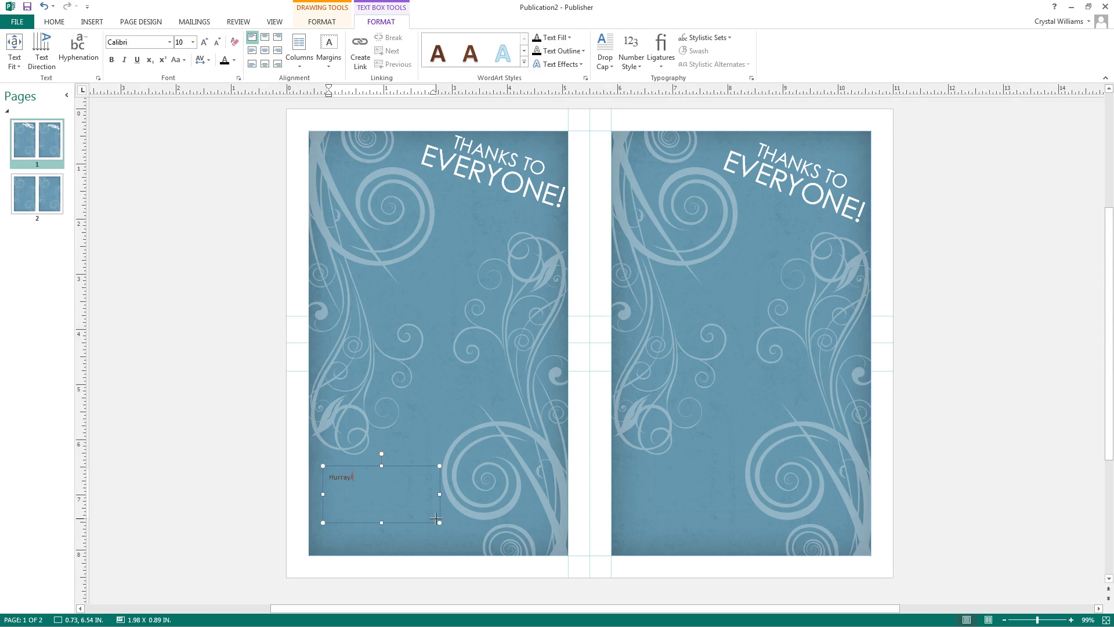
left_click(408, 484)
left_click(353, 485)
left_click(728, 374)
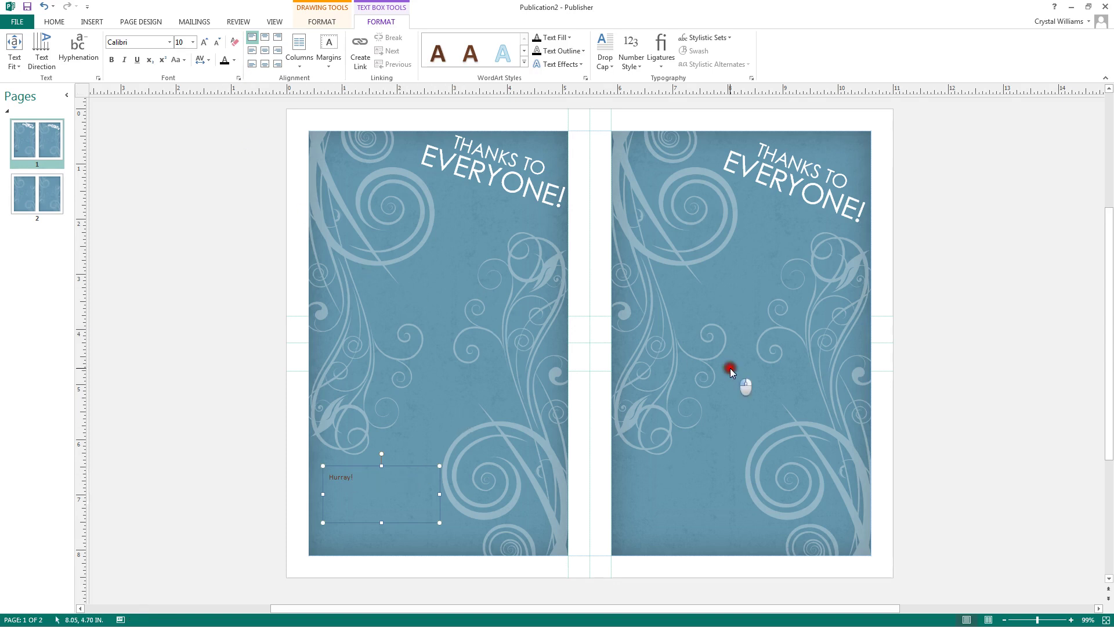
left_click(90, 23)
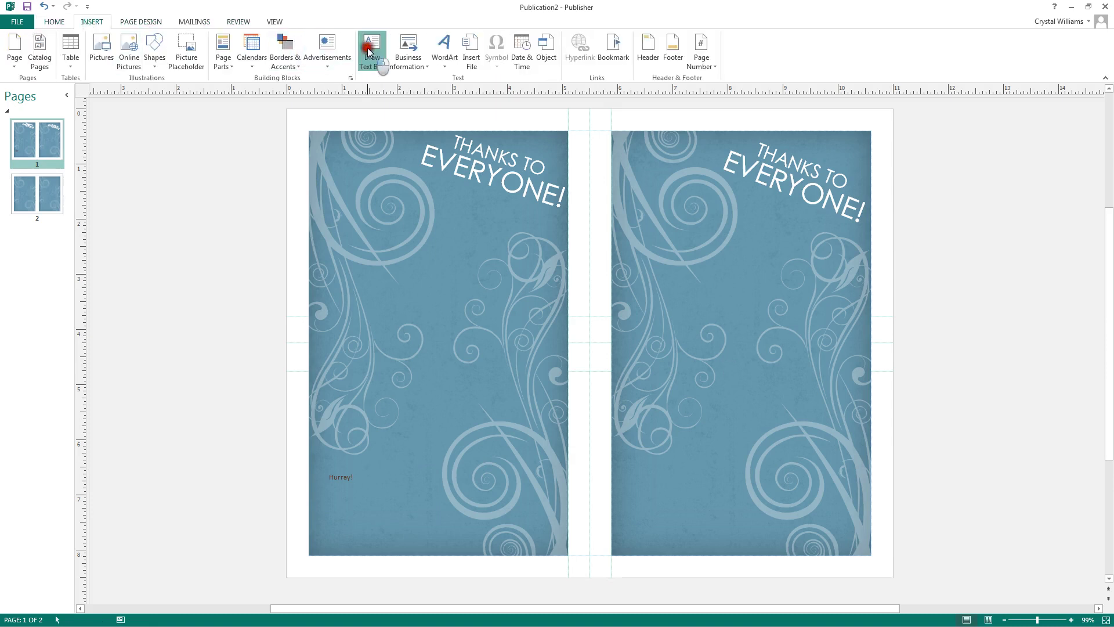
Draw a second Hurray! text box on the right panel's lower left
left_click(372, 51)
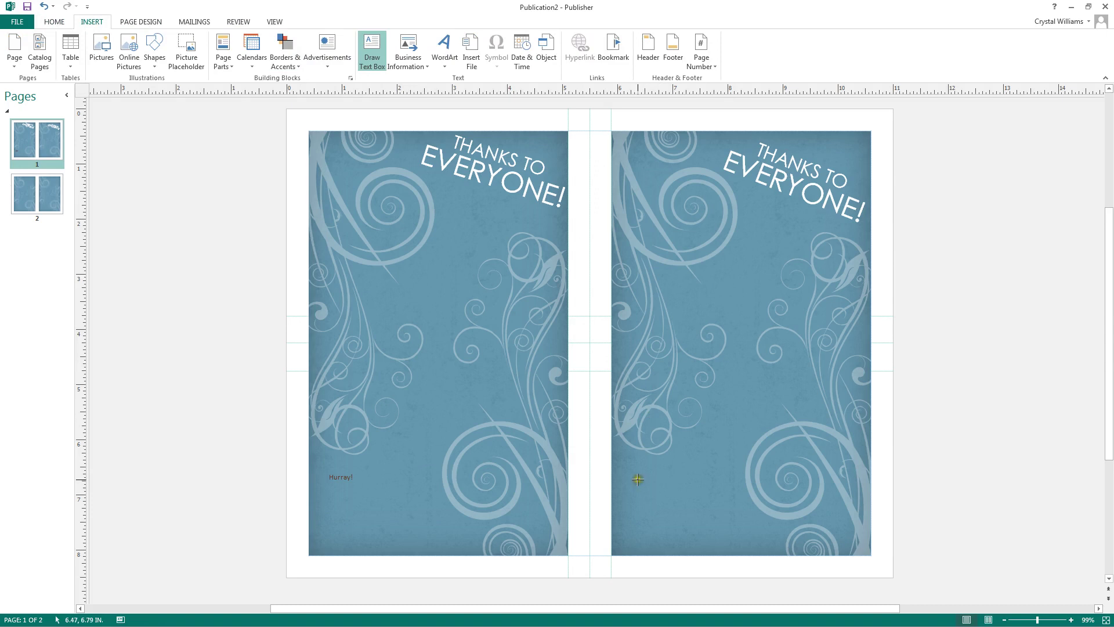
mouse_move(626, 461)
left_mouse_down()
mouse_move(729, 490)
mouse_move(734, 503)
left_mouse_up()
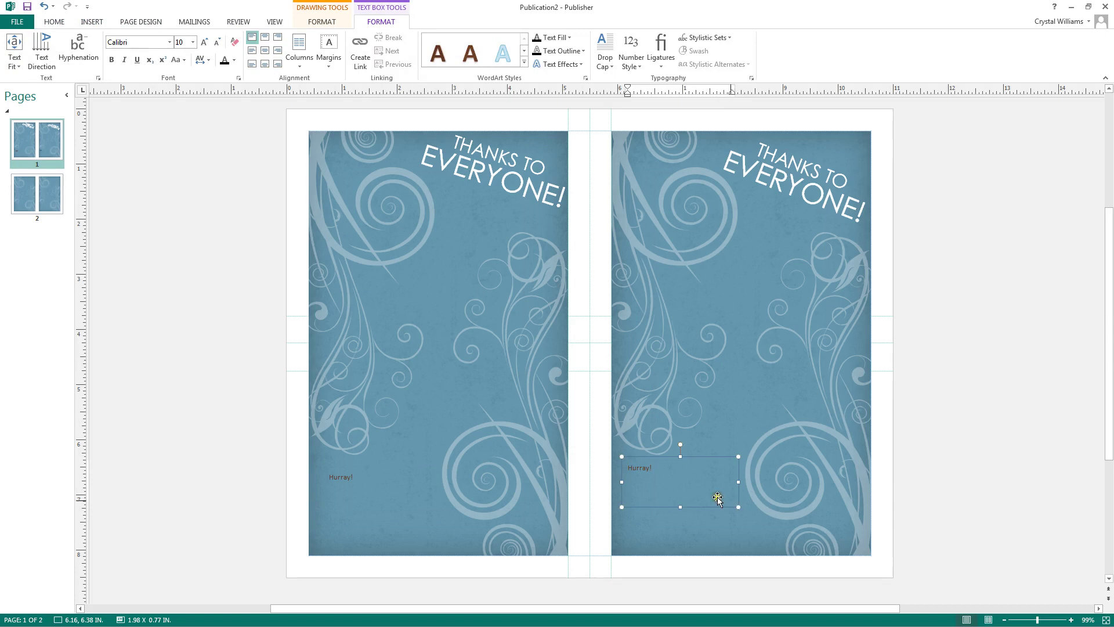
left_click(352, 493)
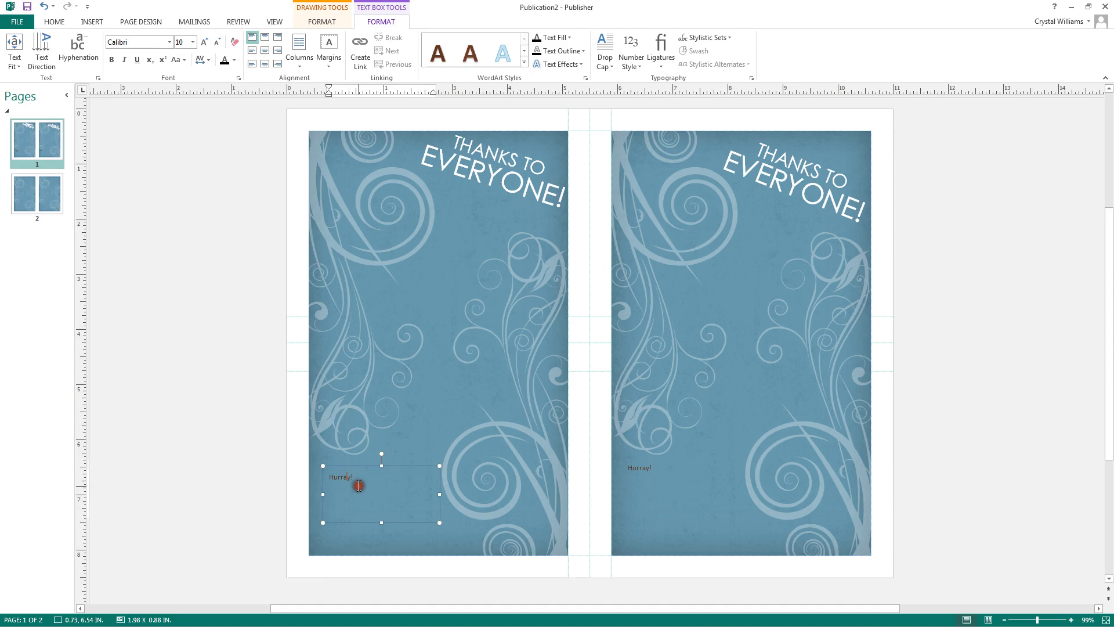
left_click(358, 477)
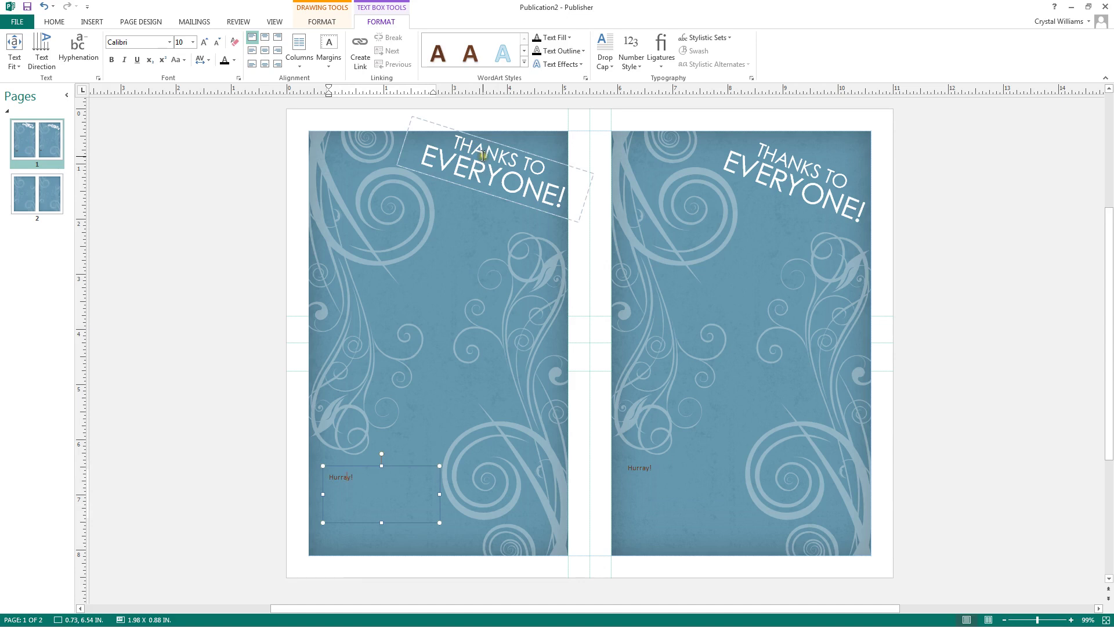
Copy the heading's formatting onto the left Hurray!, making it white Century Gothic 24 capitals
left_click(528, 188)
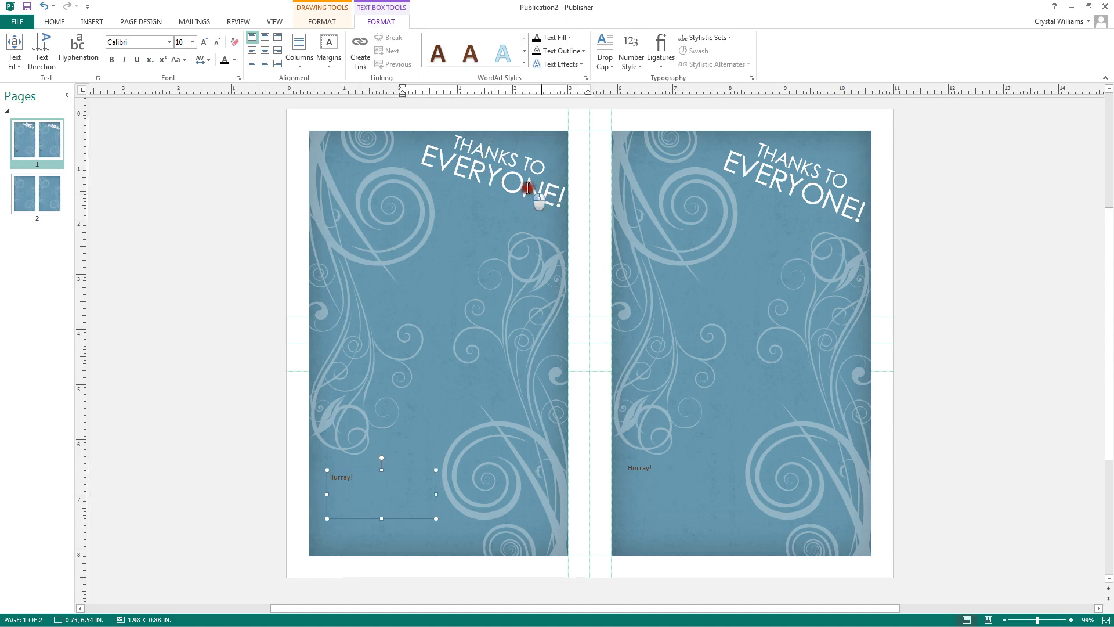
triple_click(493, 165)
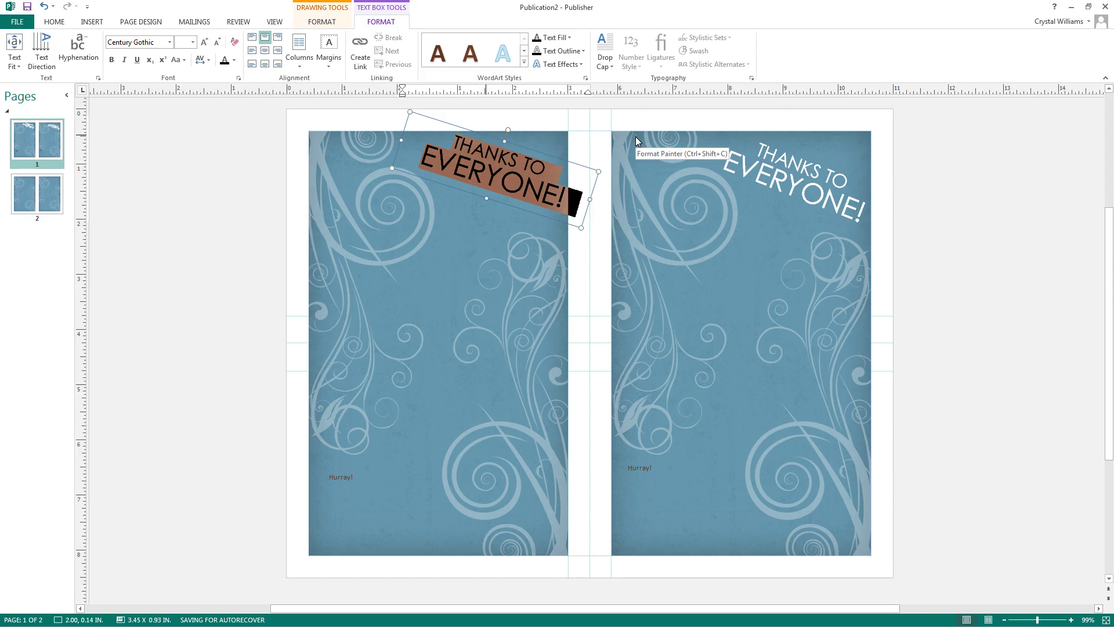
key("ctrl+shift+c")
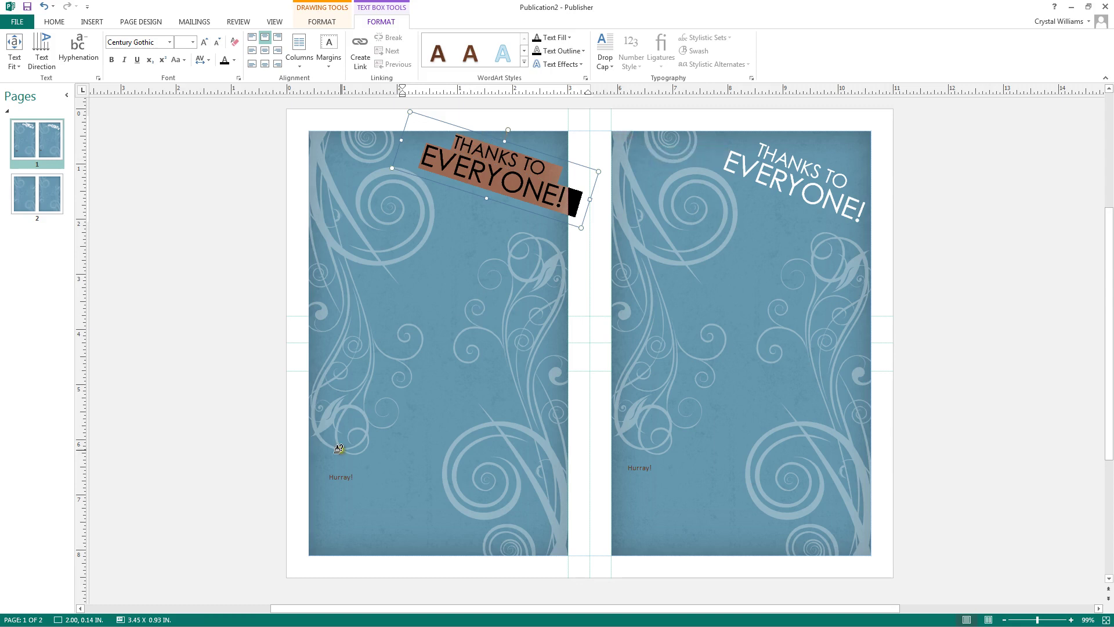
left_click_drag(360, 472, 311, 476)
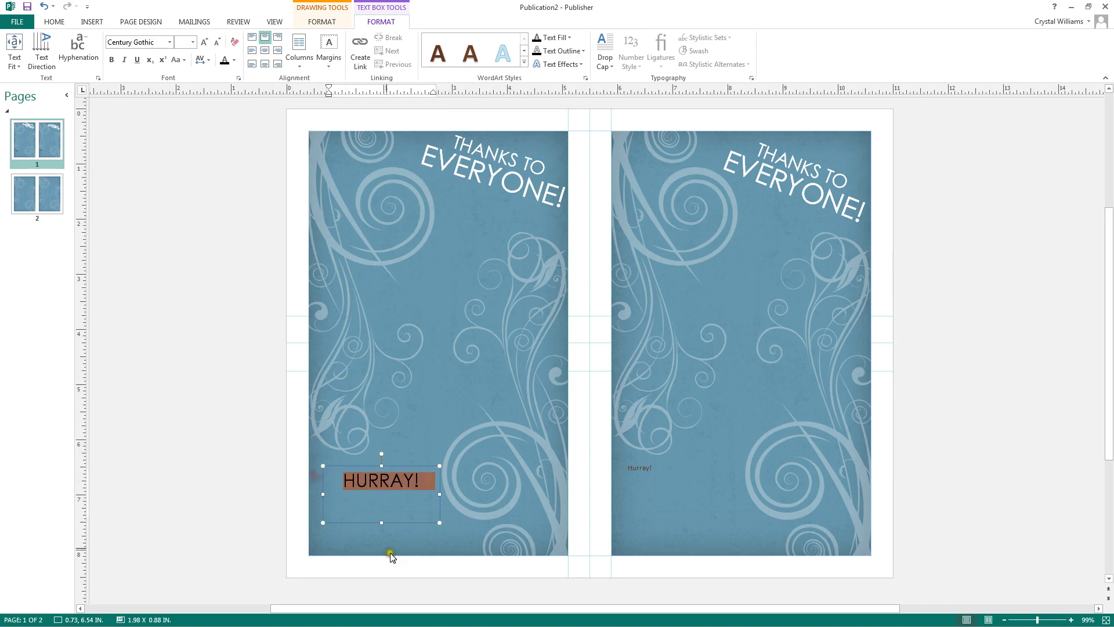
left_click(458, 521)
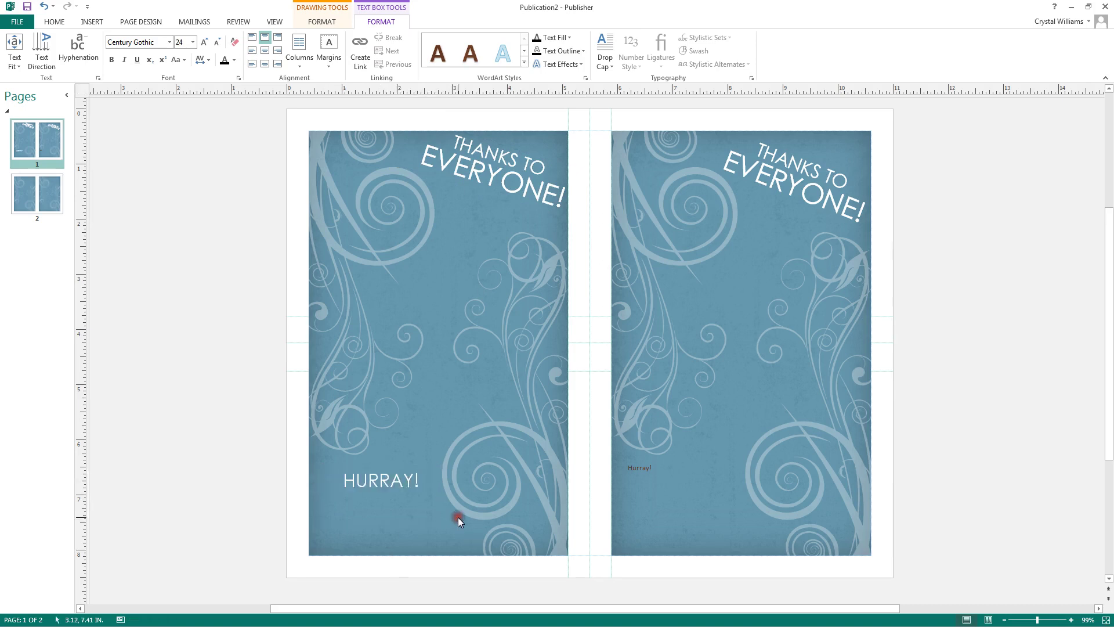
left_click(622, 467)
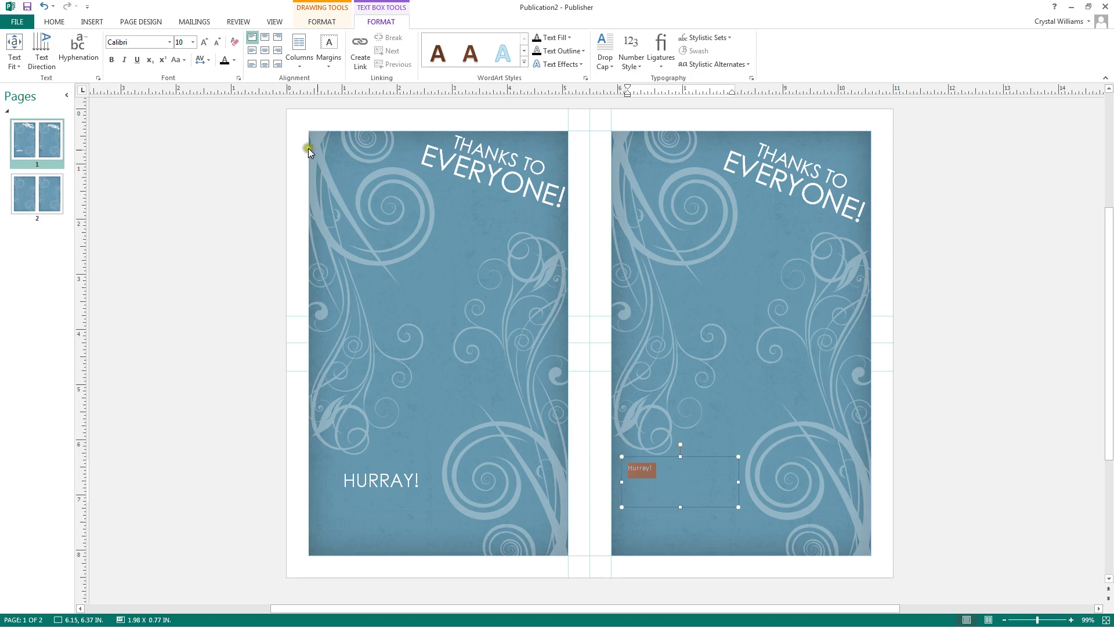
Change the right panel's Hurray! font to Berlin Sans FB Demi
left_click(54, 21)
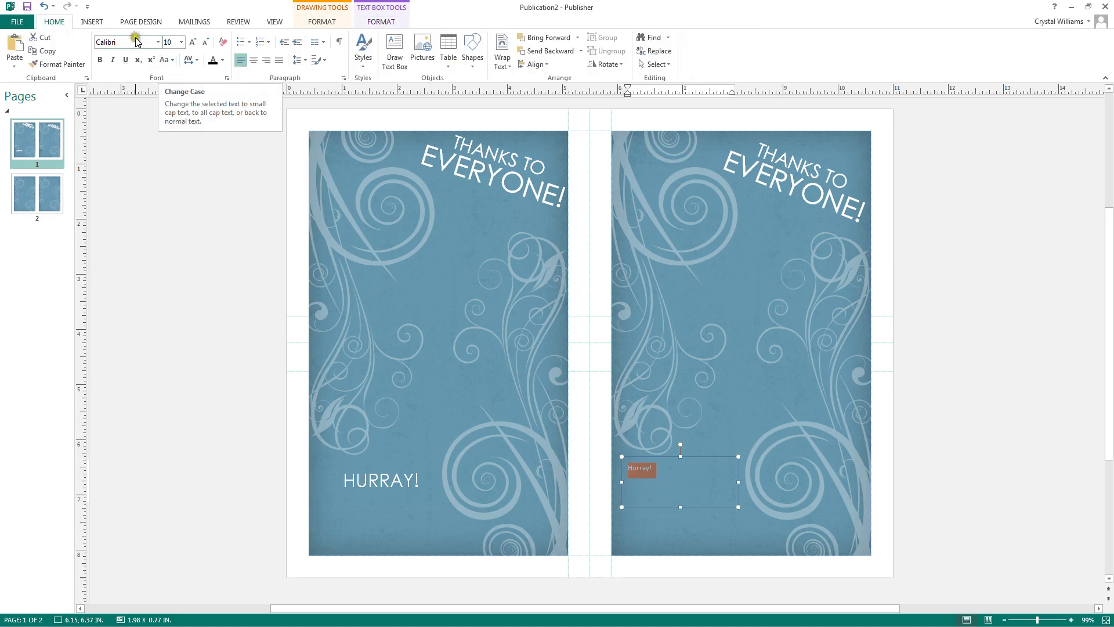
left_click(158, 42)
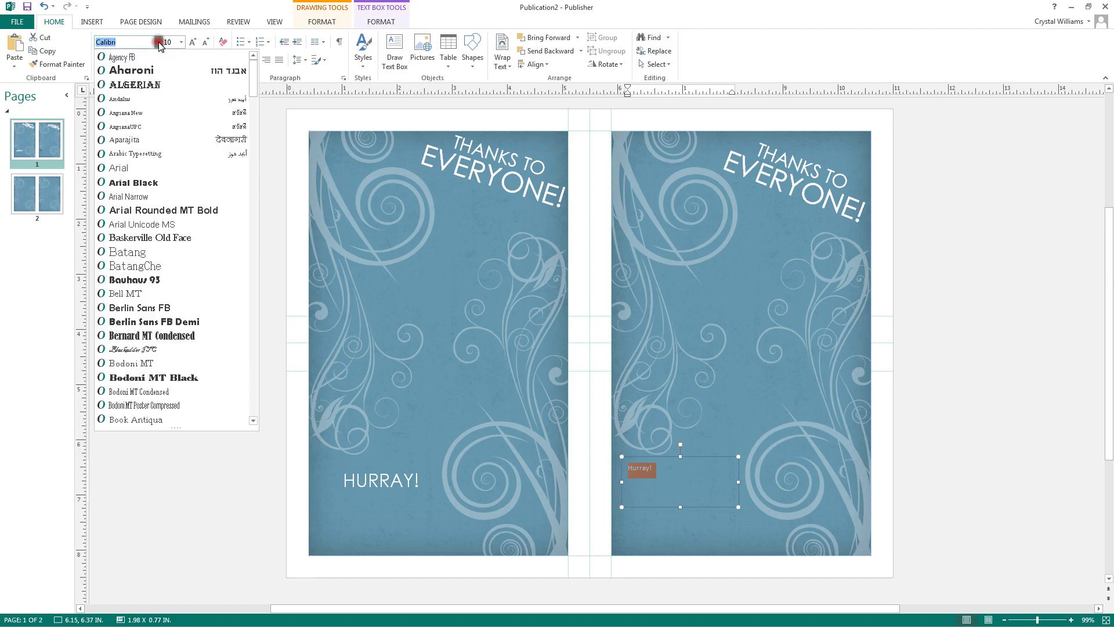
scroll(145, 112, "down", 4)
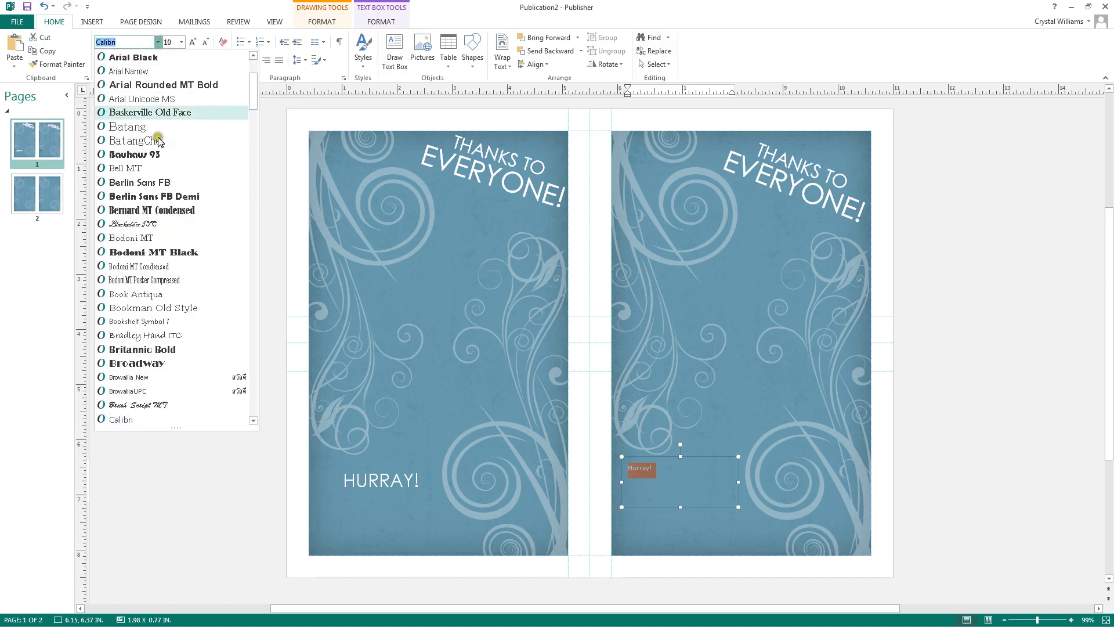
left_click(152, 196)
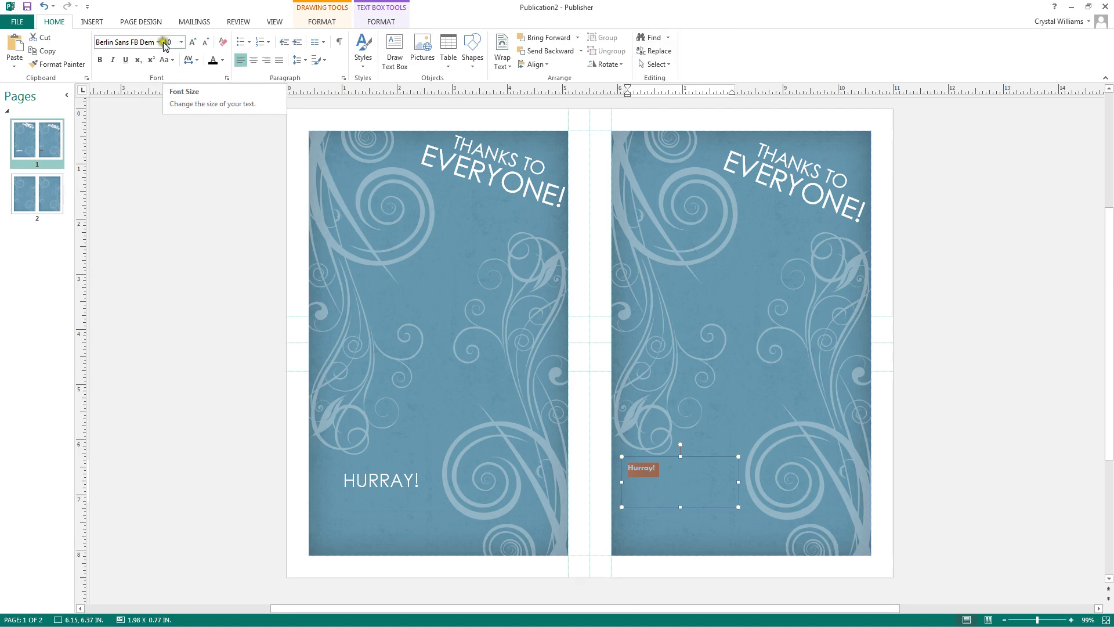
left_click(165, 42)
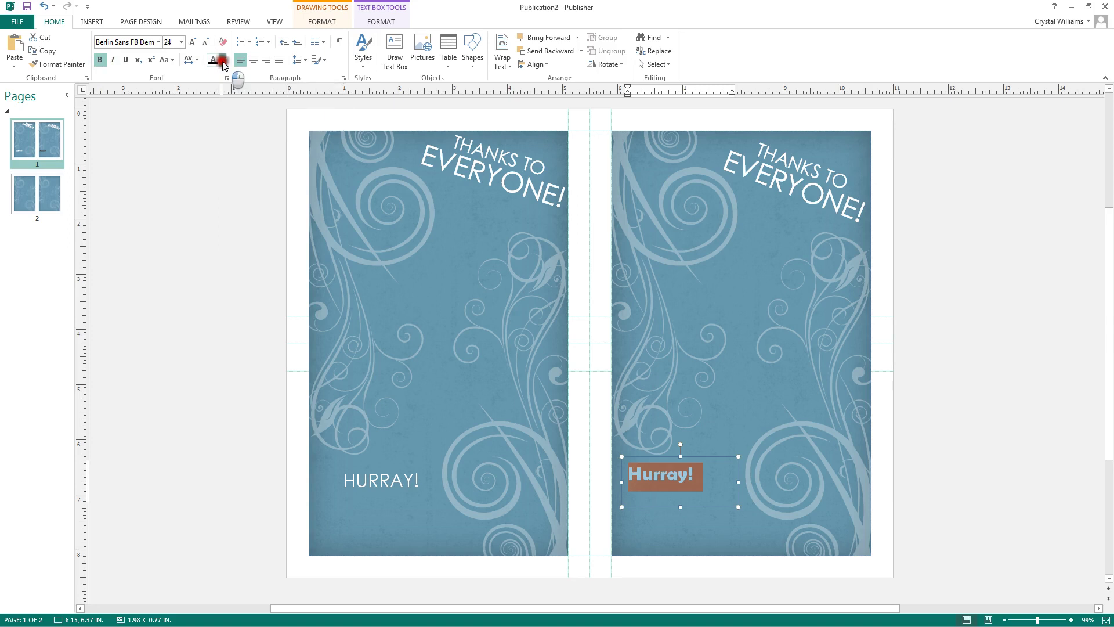
Apply a new font colour to the right Hurray! text and nudge its box slightly down and right
left_click(238, 102)
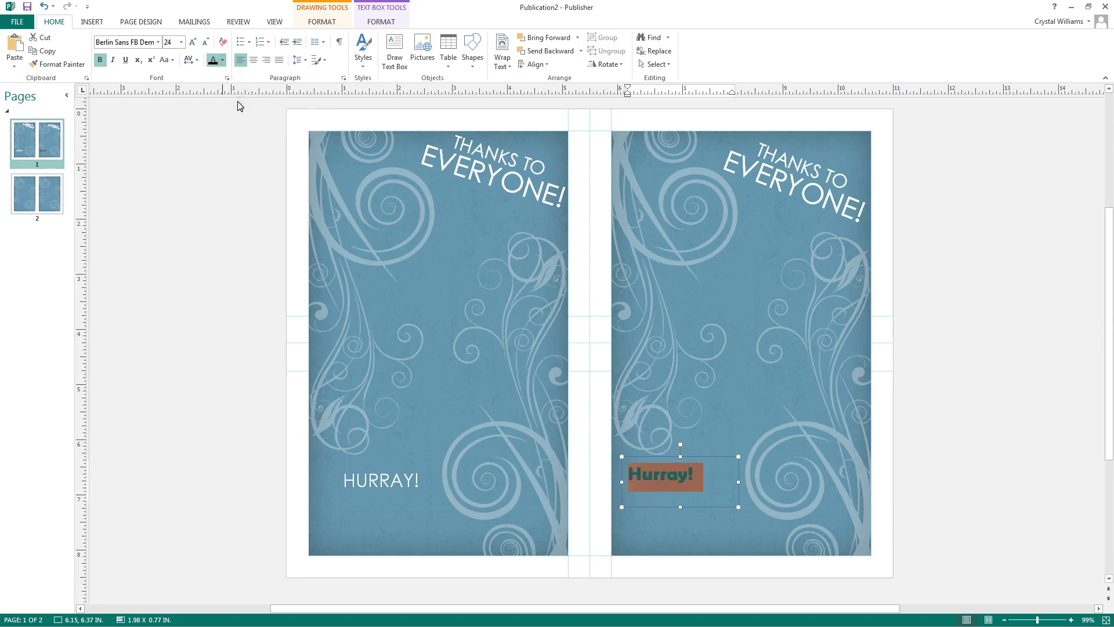
left_click(258, 125)
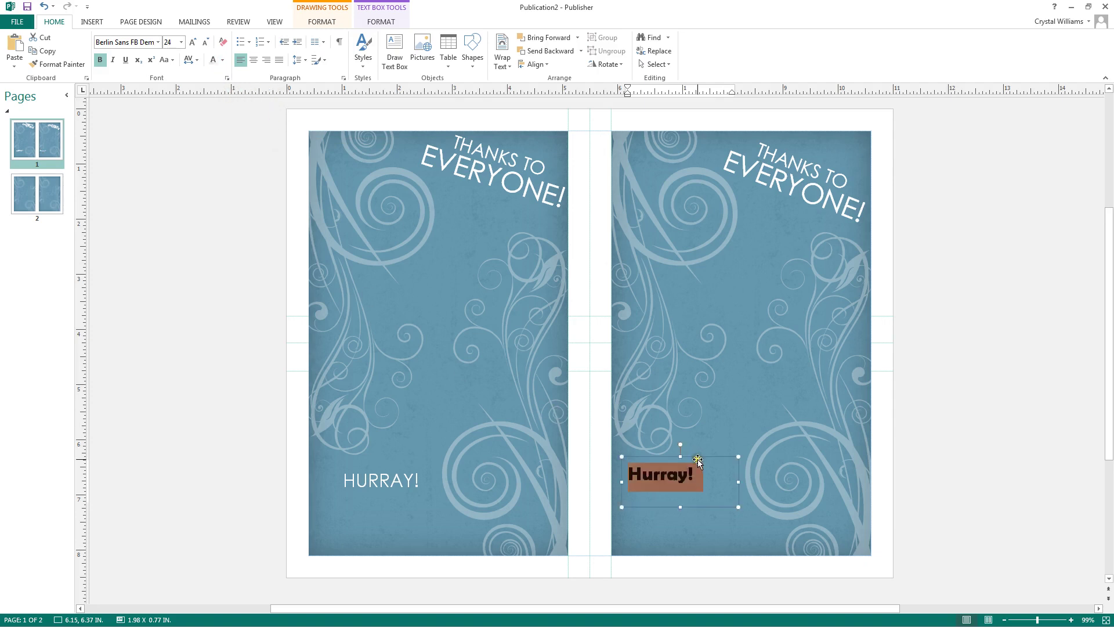
left_click_drag(701, 457, 703, 468)
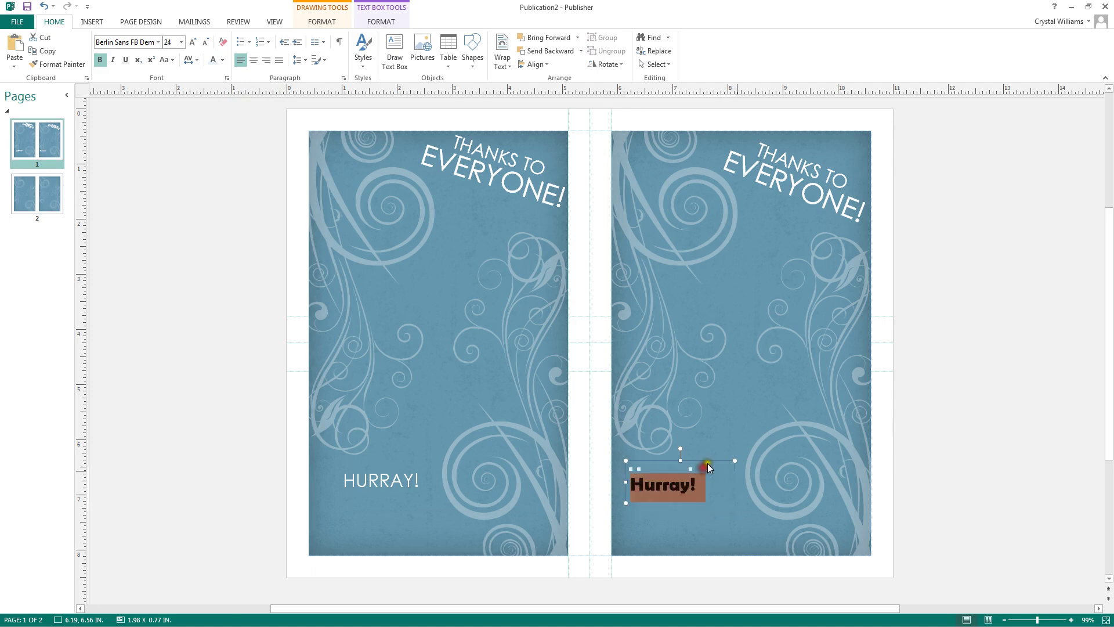